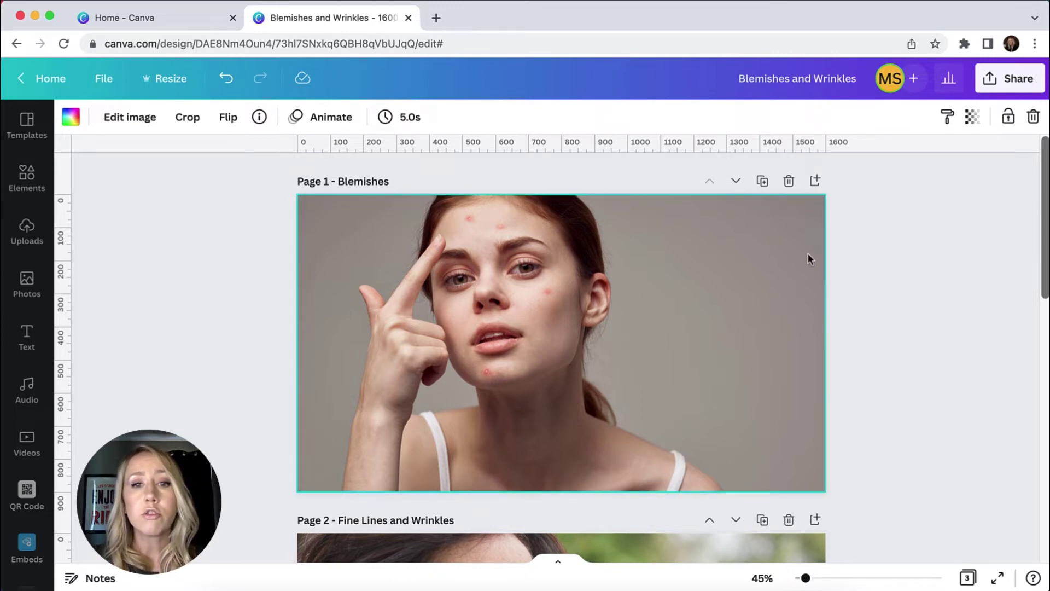
- Find the Page 1 Blemishes photo and open its image effects
scroll(809, 254, "down", 4)
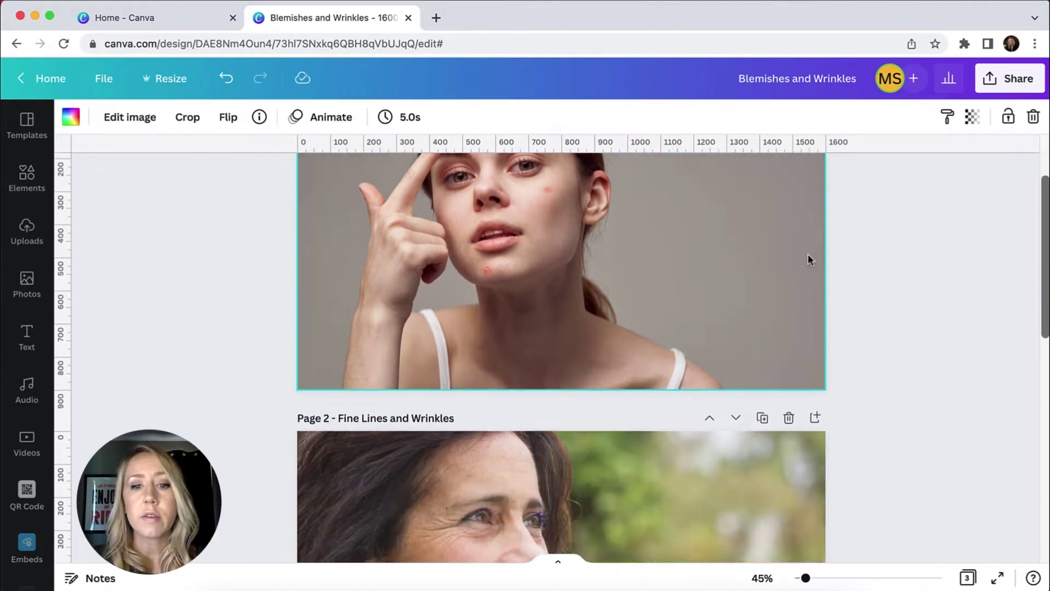
scroll(809, 255, "down", 8)
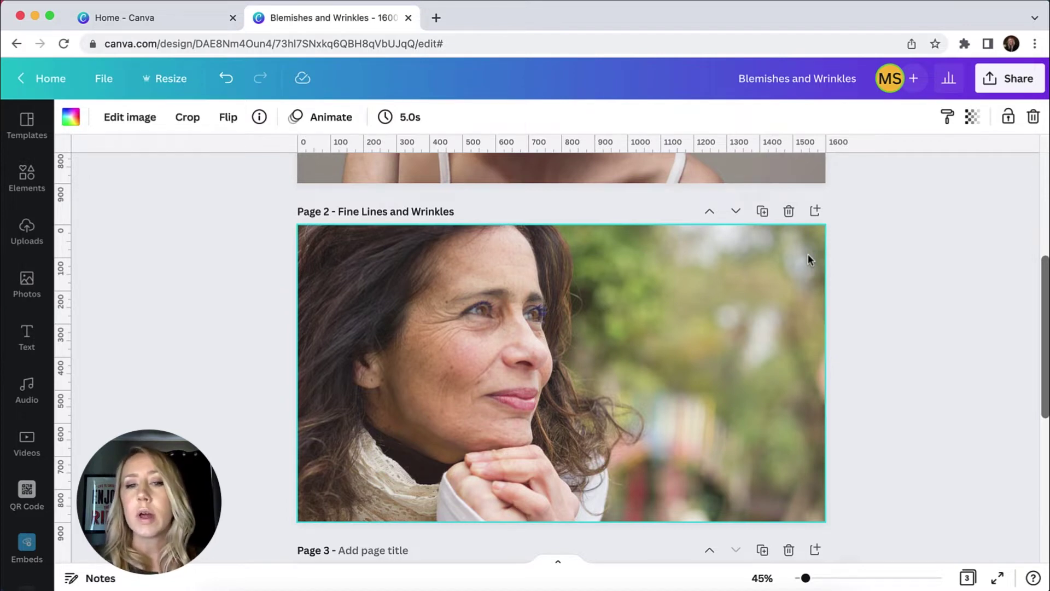
scroll(809, 253, "up", 1)
scroll(808, 254, "down", 1)
scroll(809, 254, "down", 12)
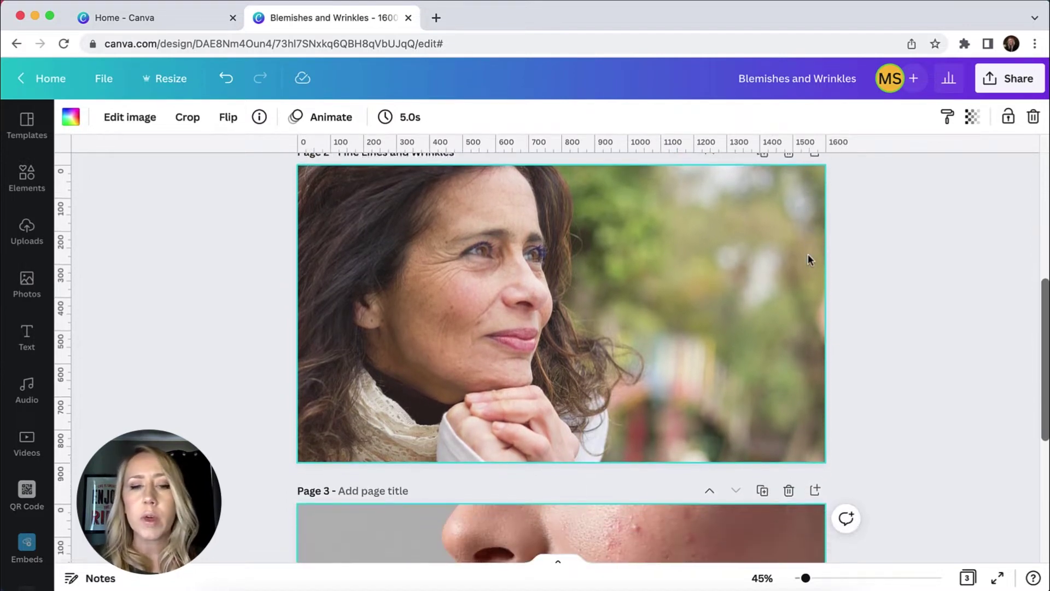
scroll(809, 254, "down", 2)
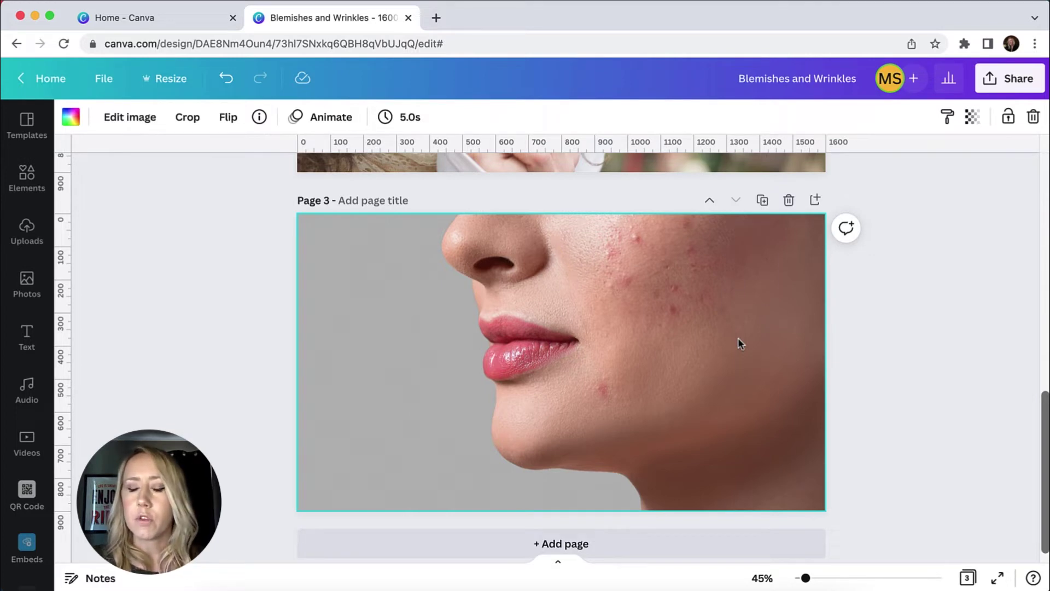
scroll(739, 340, "up", 15)
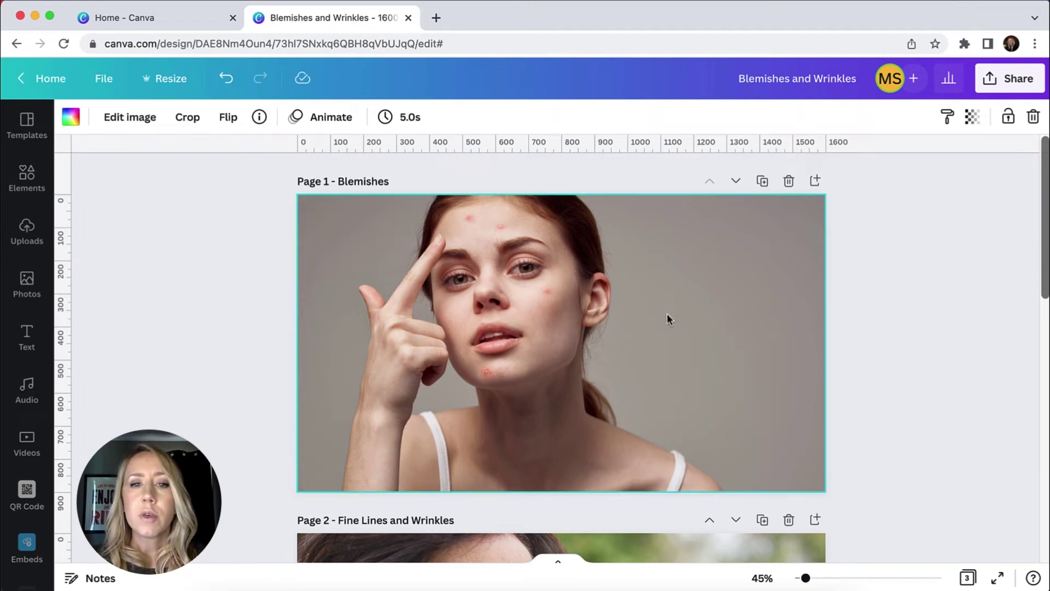
mouse_move(667, 314)
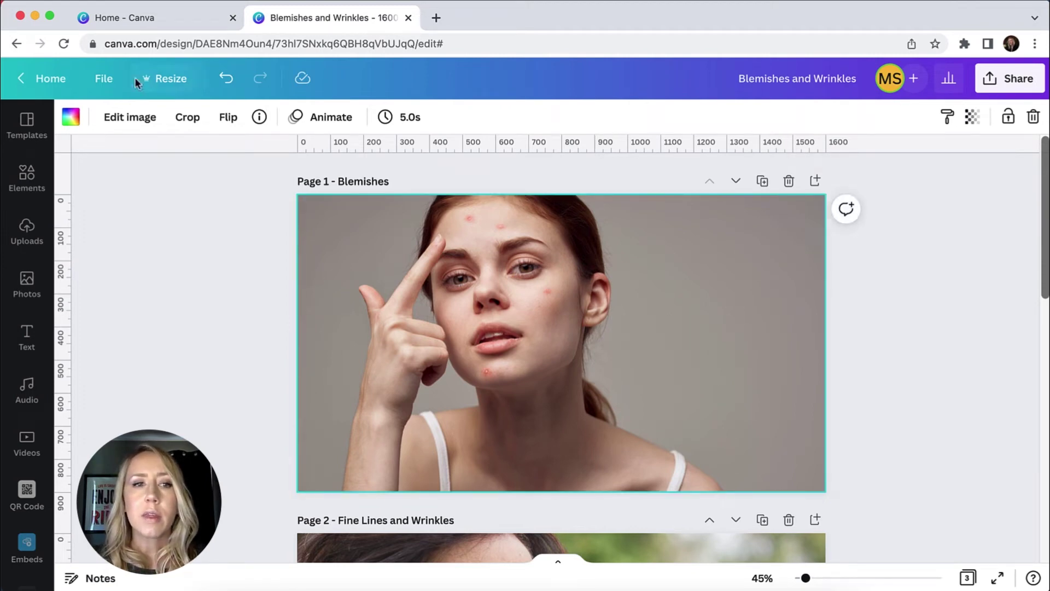
left_click(122, 122)
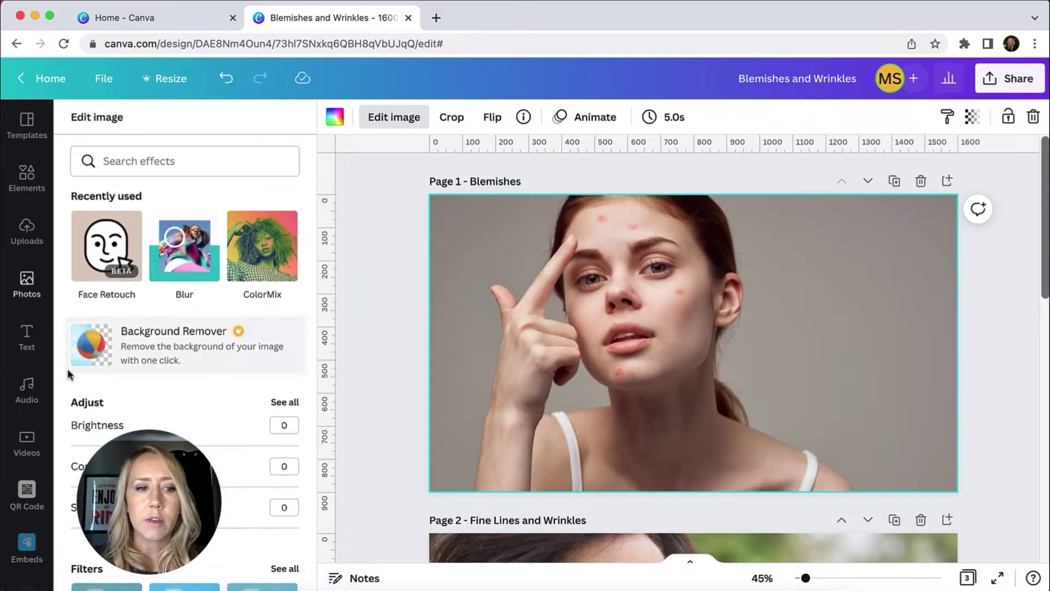
- Search the effects for 'Blur' and open the Blur tool
scroll(163, 374, "down", 3)
scroll(163, 374, "down", 3)
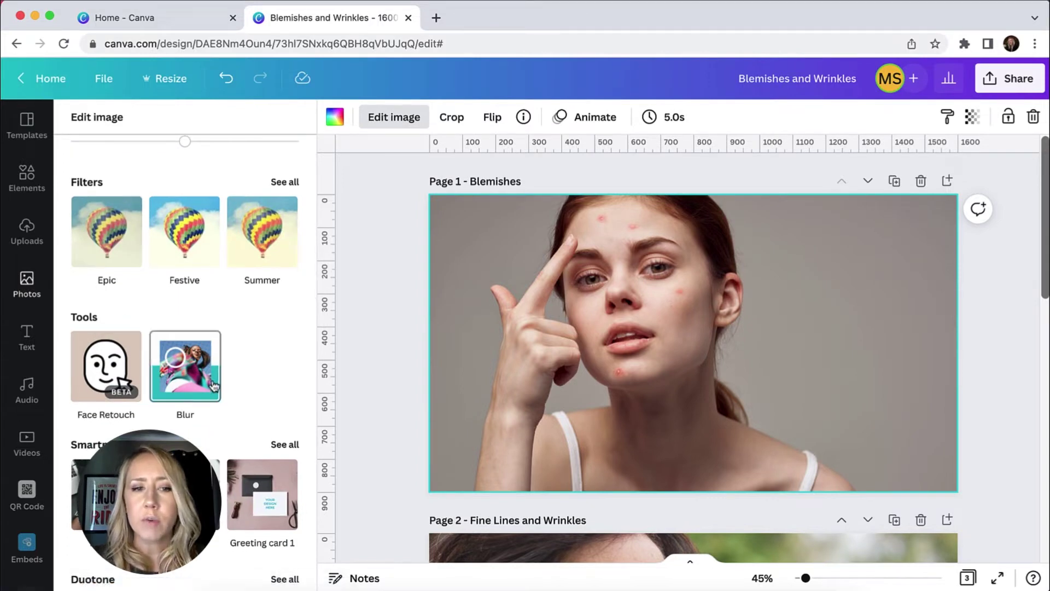
scroll(213, 386, "up", 6)
left_click(155, 159)
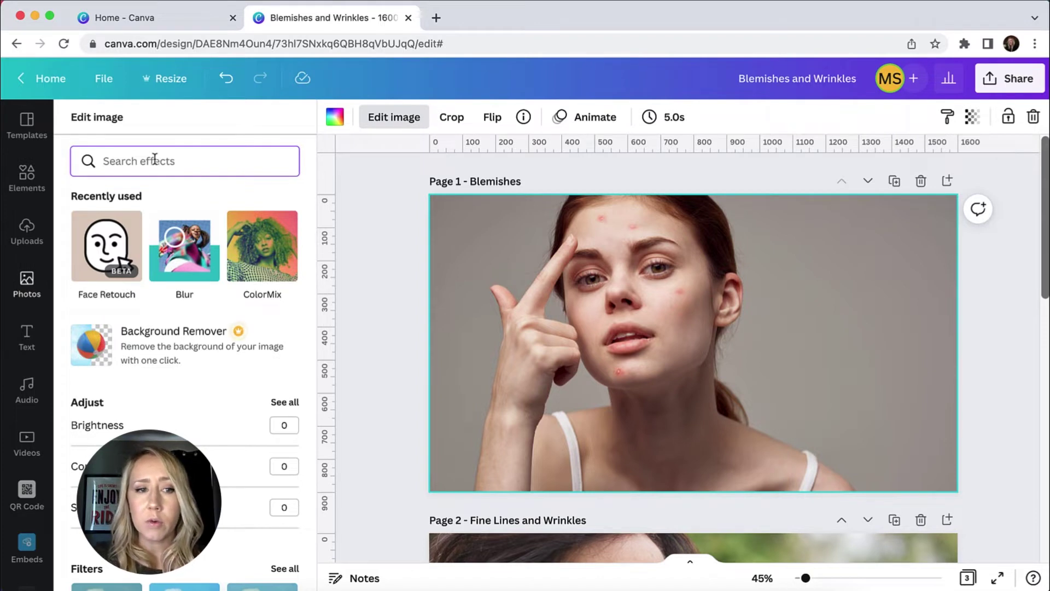
type("Blur")
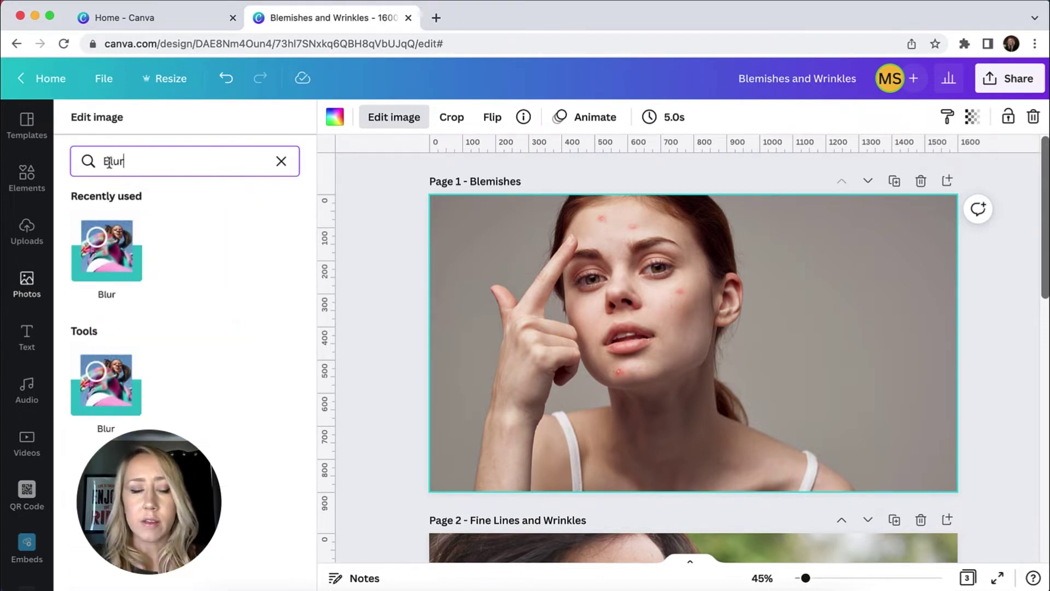
left_click(116, 263)
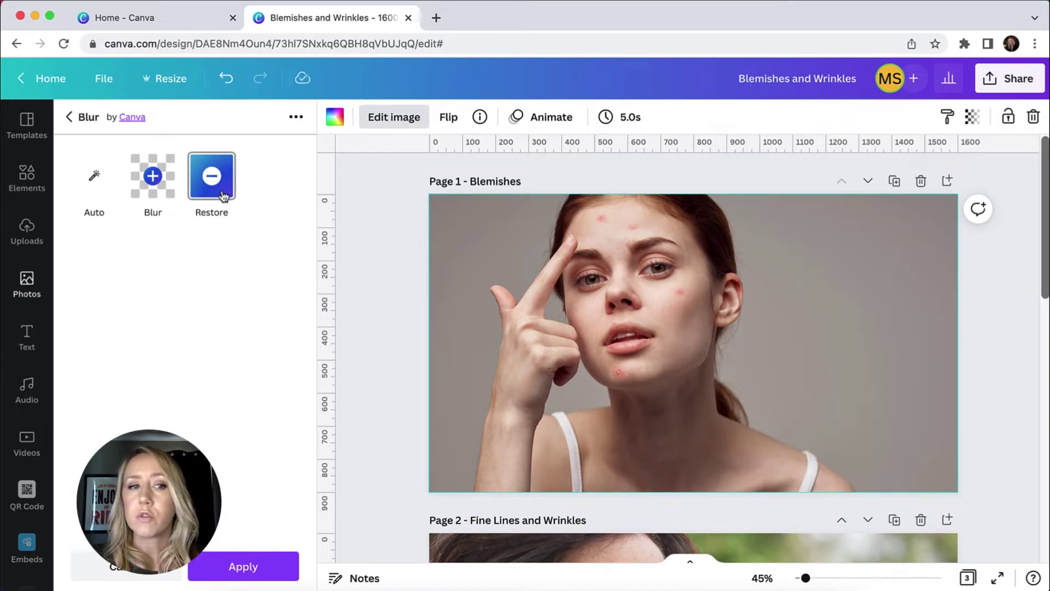
- Pick the Blur brush at intensity 10, spread 20, size 13, and blur the right-cheek blemish
left_click(153, 198)
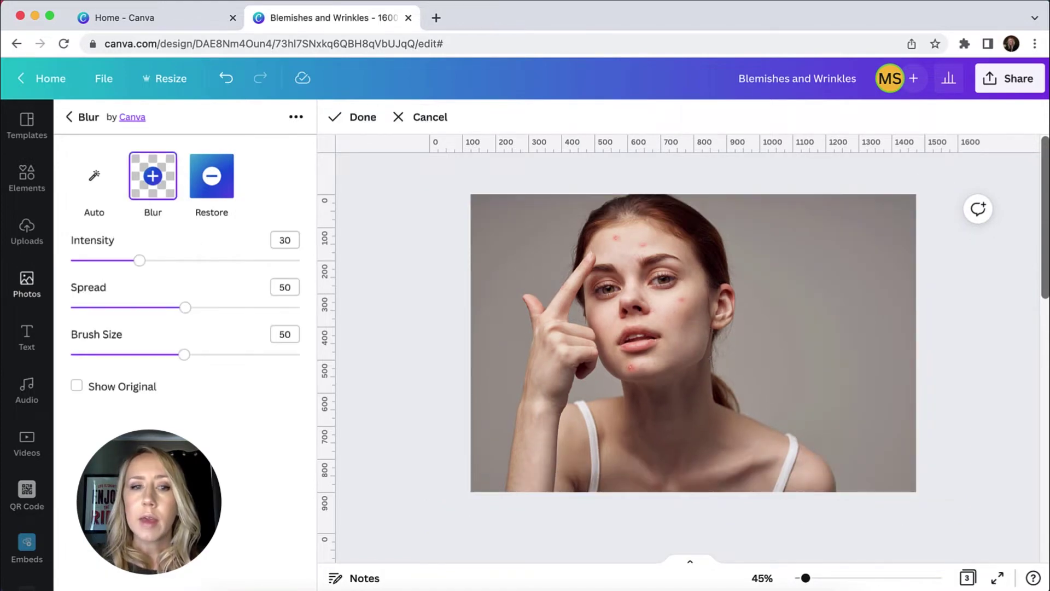
left_click_drag(805, 578, 822, 579)
scroll(797, 489, "up", 5)
scroll(797, 488, "left", 2)
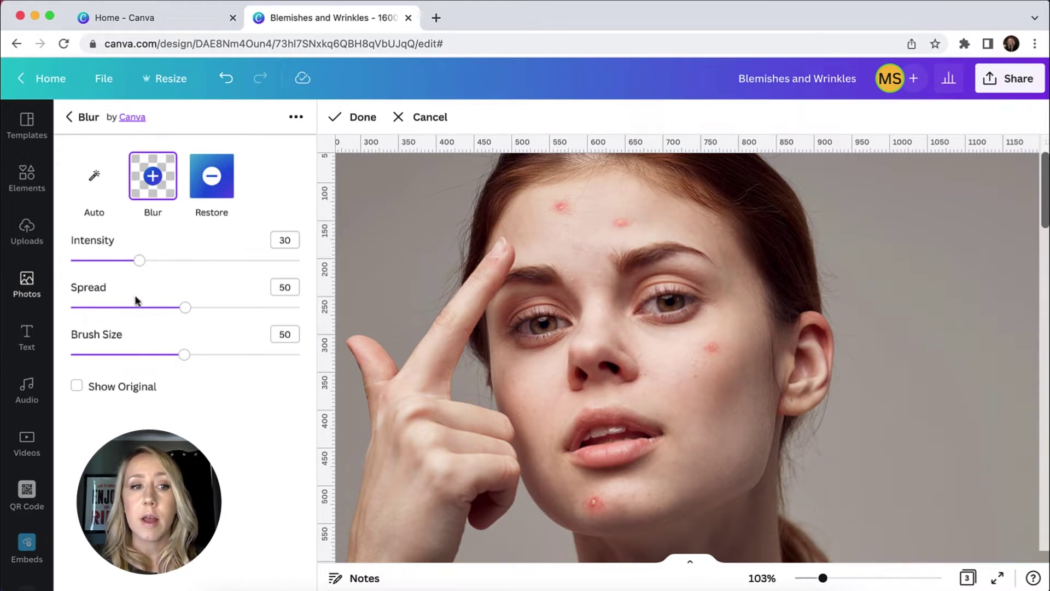
left_click_drag(139, 261, 95, 265)
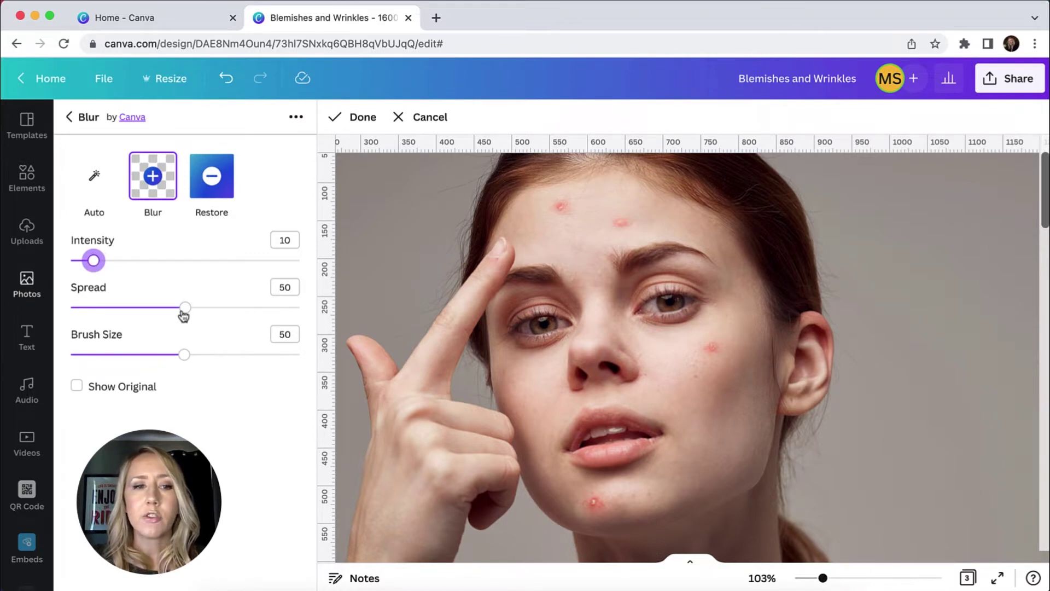
left_click_drag(184, 311, 118, 314)
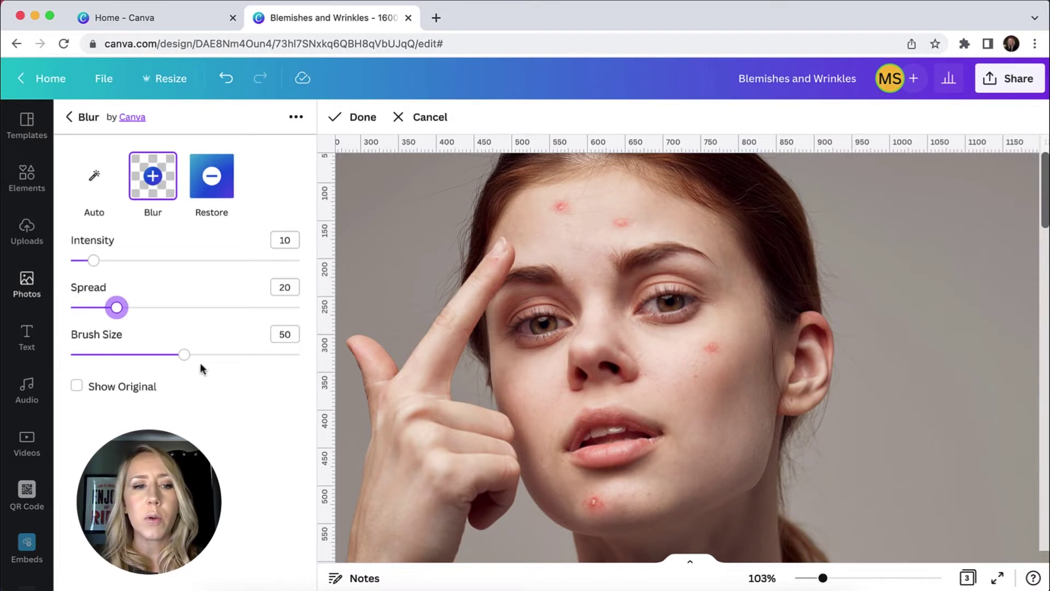
left_click_drag(185, 356, 99, 359)
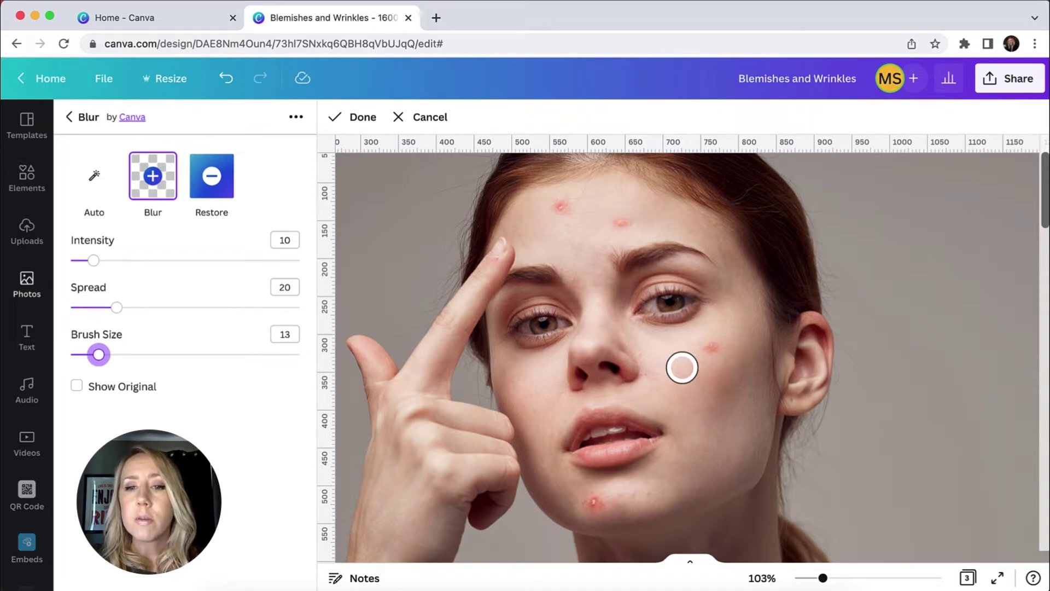
left_click_drag(681, 366, 735, 336)
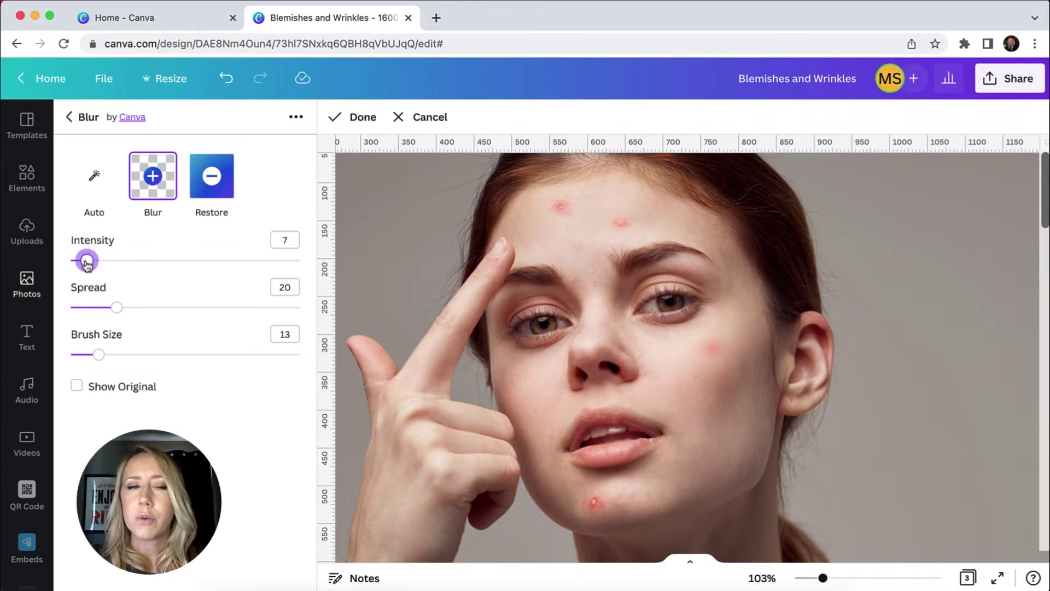
- Shrink the brush to size 10 and blur the right-cheek and chin blemishes
left_click_drag(98, 354, 91, 354)
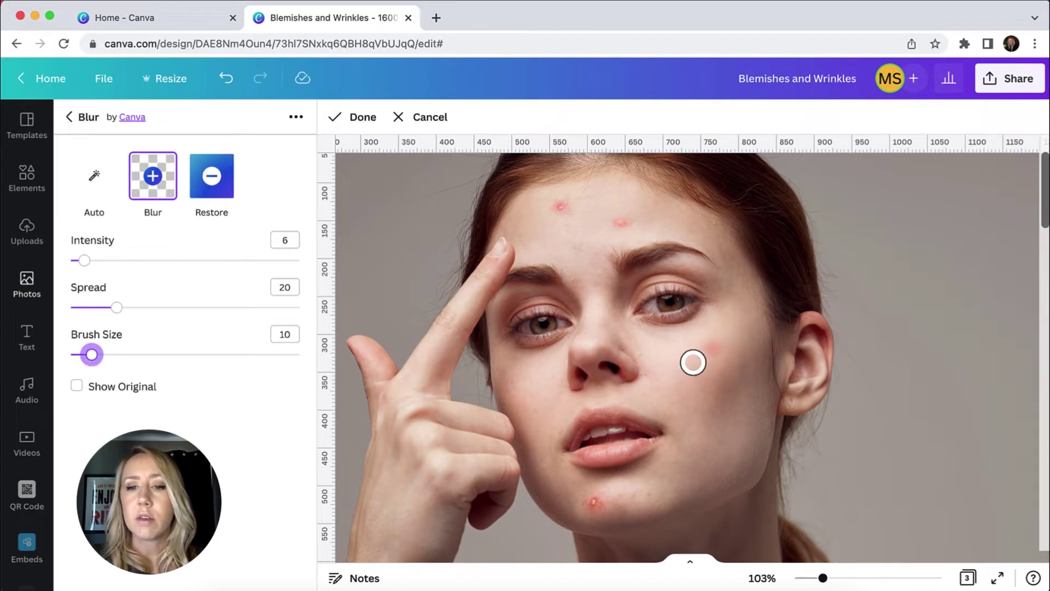
left_click_drag(691, 362, 732, 328)
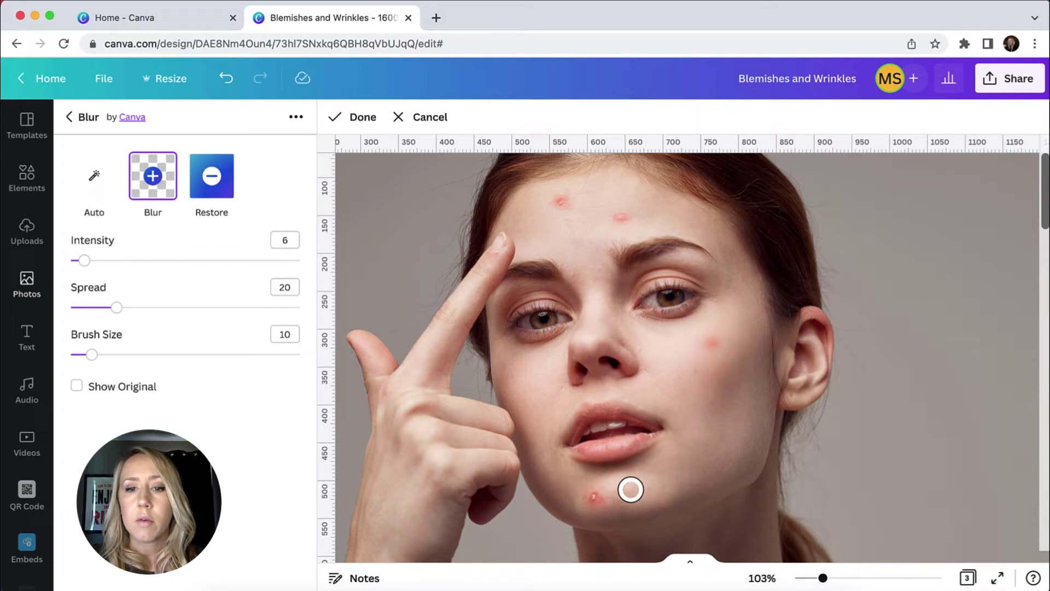
left_click_drag(587, 495, 626, 494)
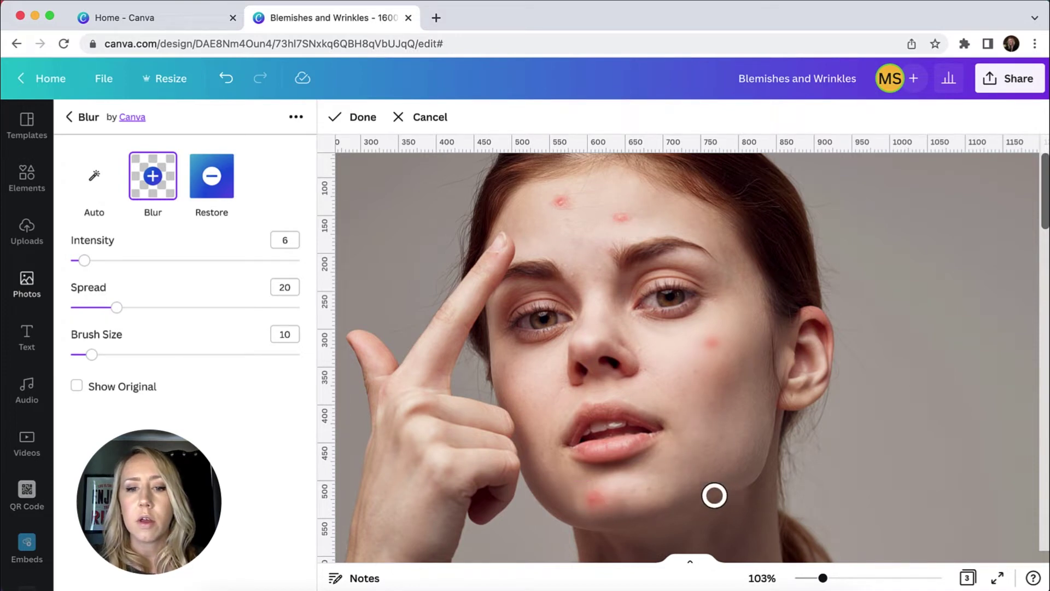
scroll(651, 360, "right", 1)
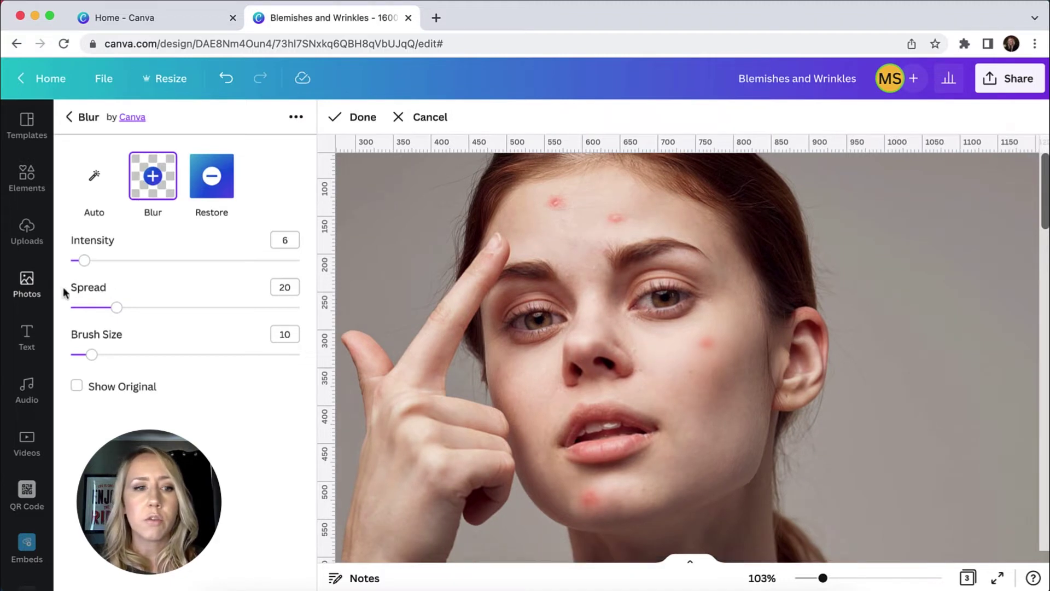
- Raise the blur spread to 27 and re-blur the cheek and chin blemishes
left_click_drag(115, 310, 123, 310)
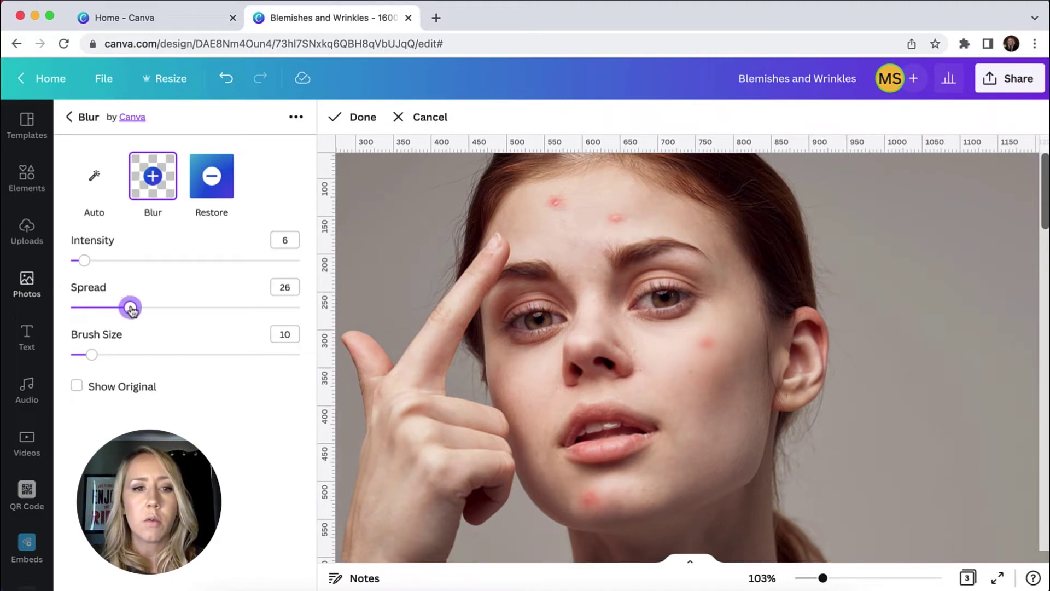
left_click_drag(133, 309, 133, 310)
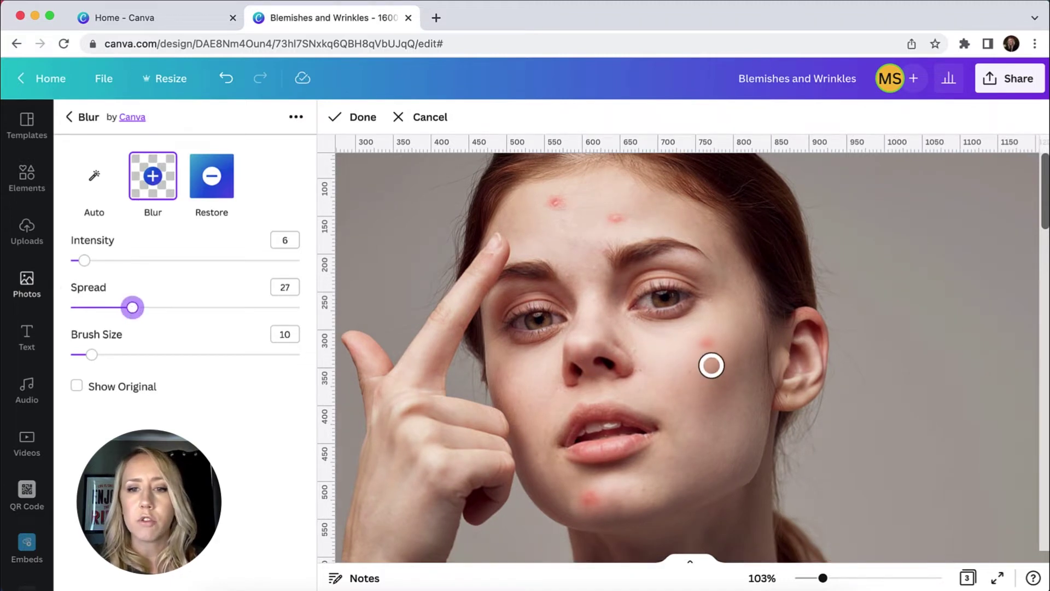
left_click_drag(720, 328, 689, 357)
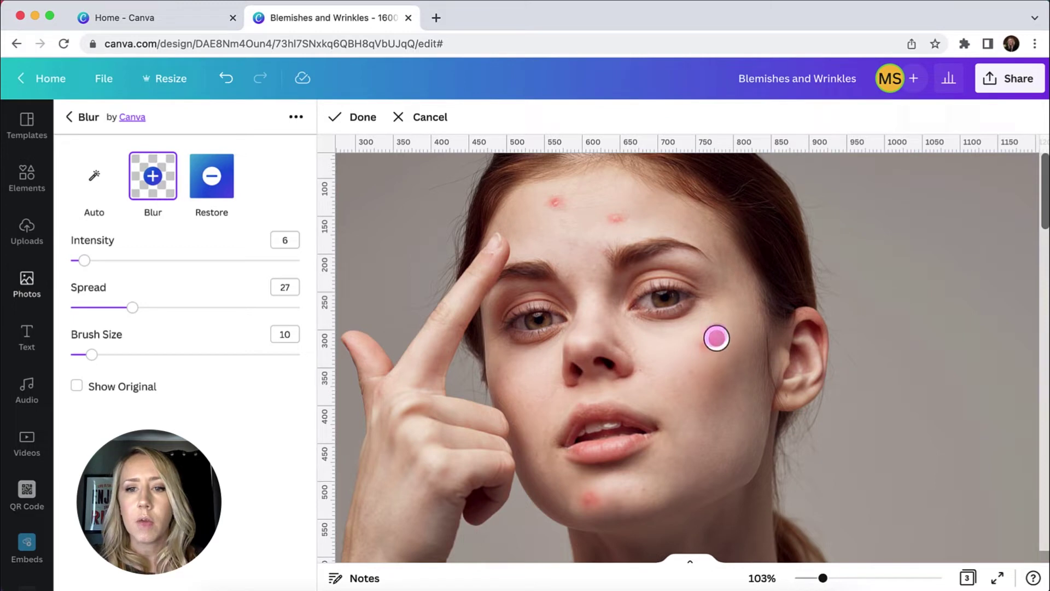
left_click_drag(717, 337, 684, 356)
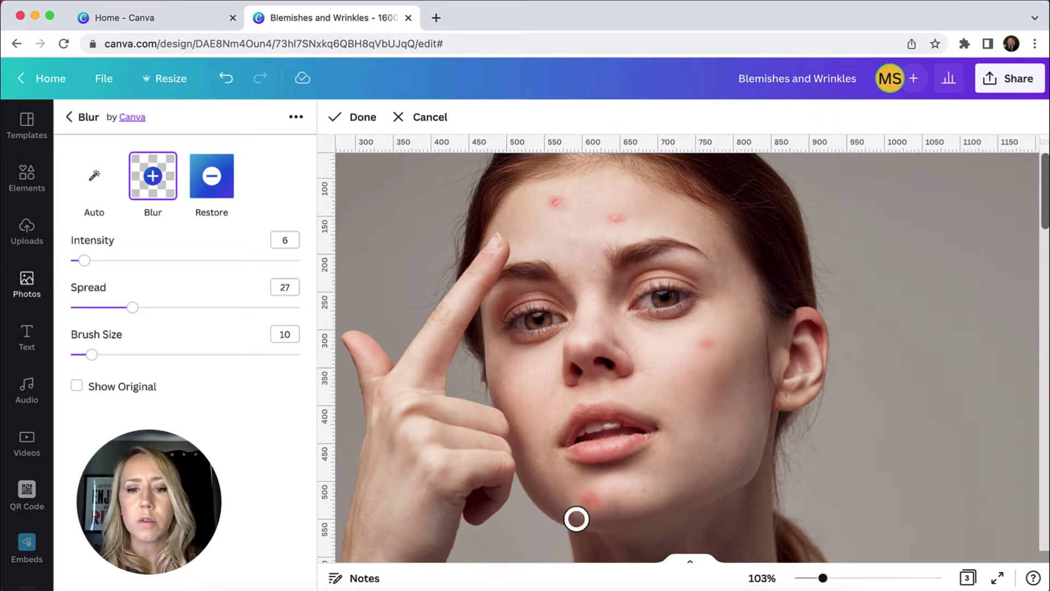
mouse_move(577, 519)
left_mouse_down()
mouse_move(570, 495)
mouse_move(629, 496)
left_mouse_up()
scroll(675, 478, "down", 1)
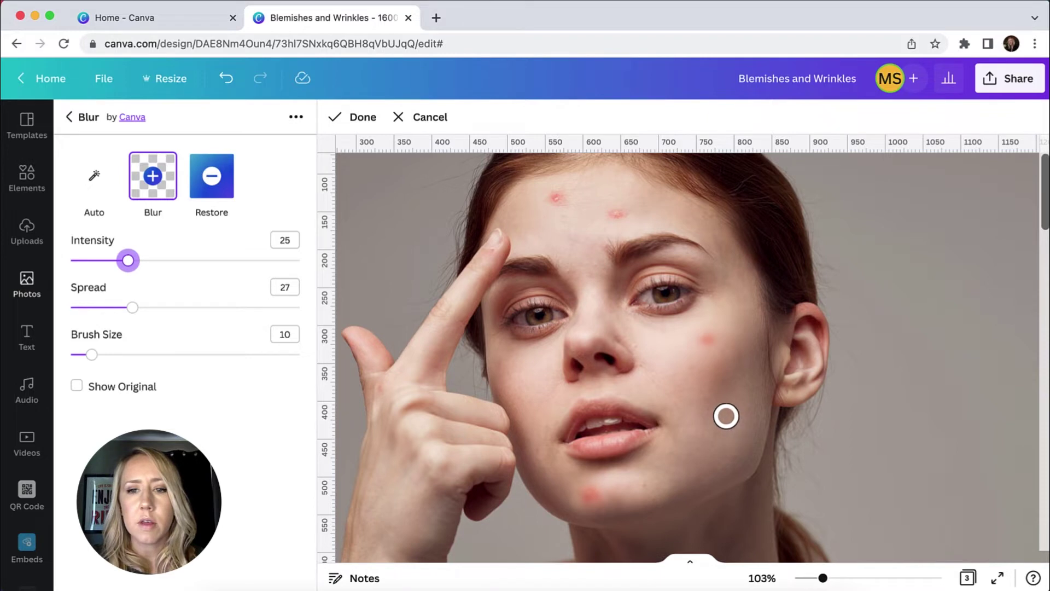
- Blur the red spot on the cheek and the forehead blemishes
left_click_drag(709, 340, 689, 341)
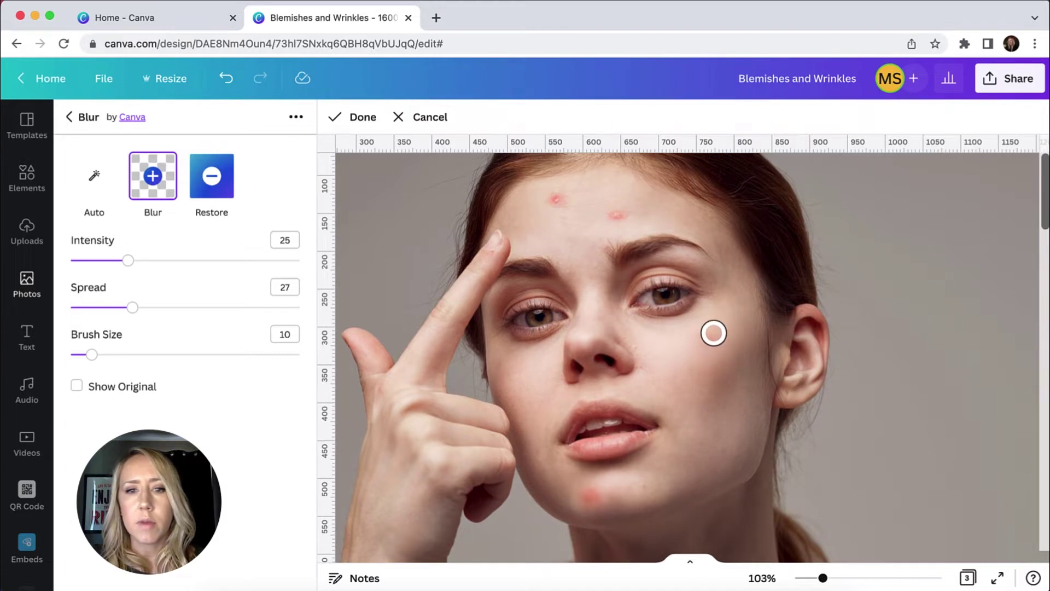
left_click_drag(714, 332, 695, 367)
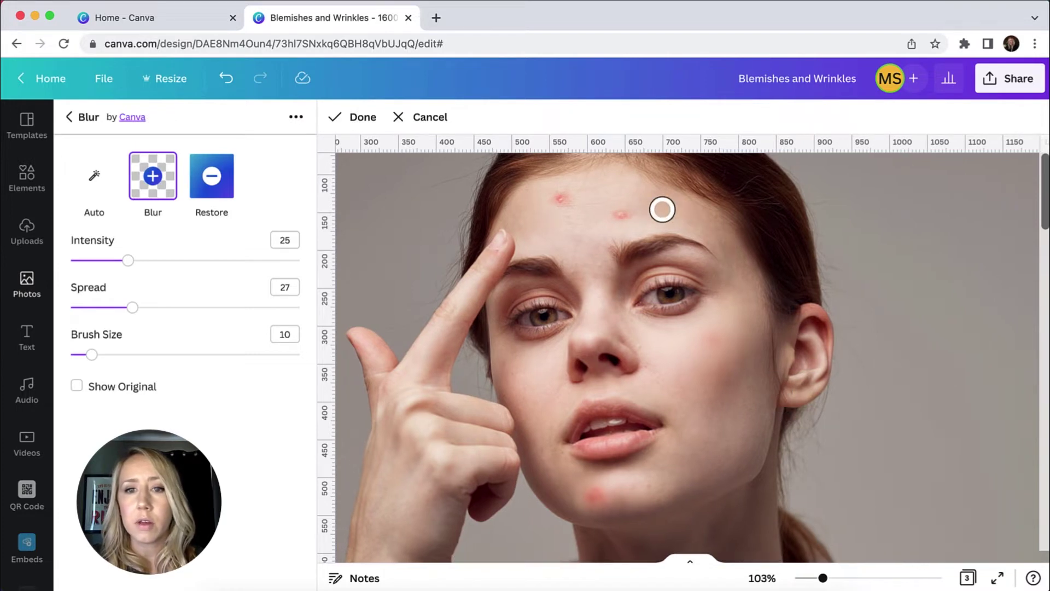
left_click_drag(639, 209, 589, 213)
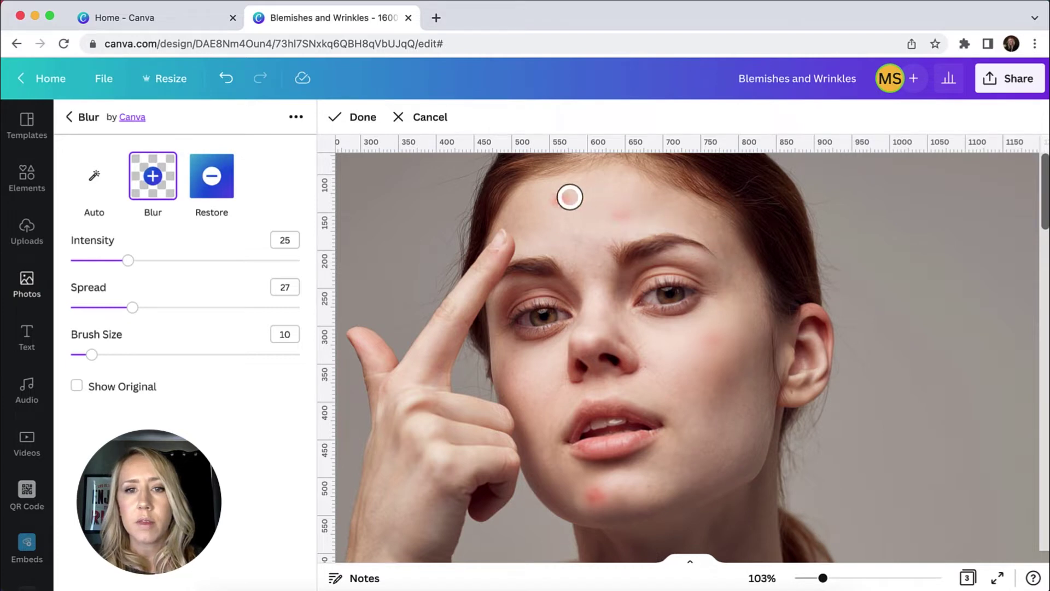
left_click_drag(563, 198, 538, 198)
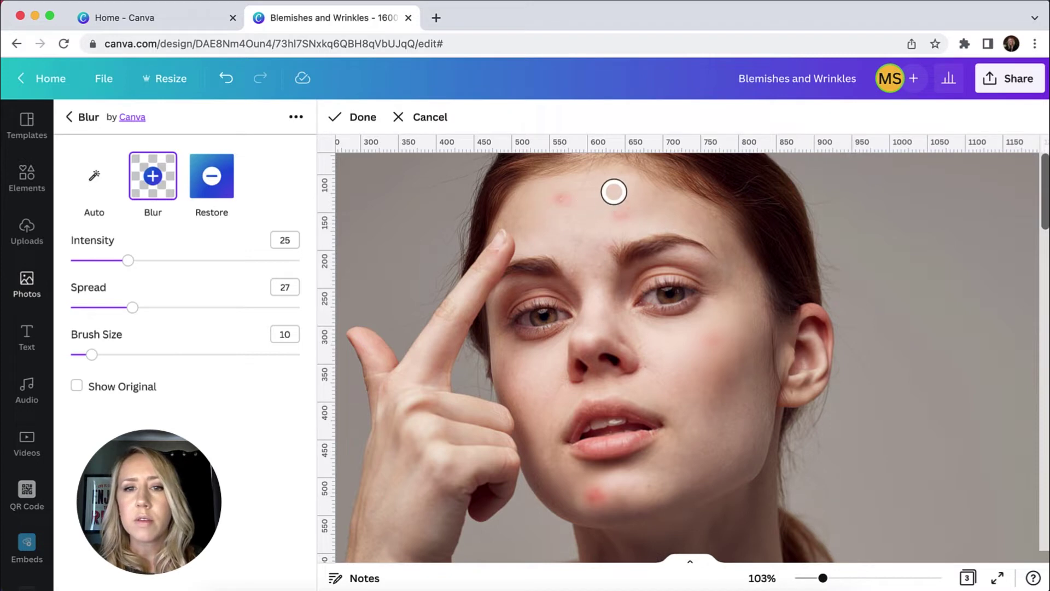
left_click_drag(591, 195, 536, 208)
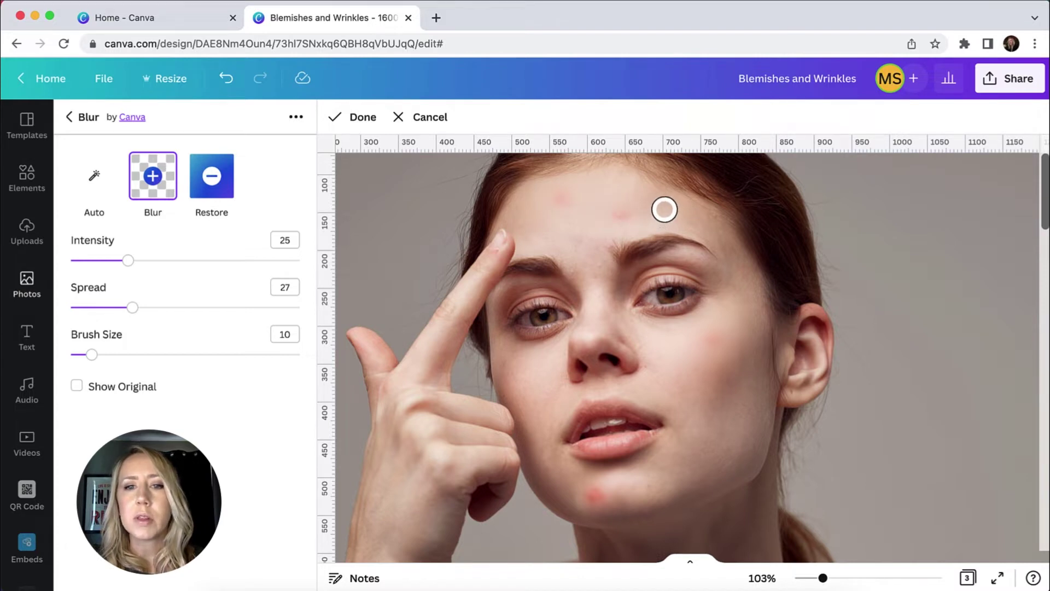
left_click_drag(633, 210, 601, 219)
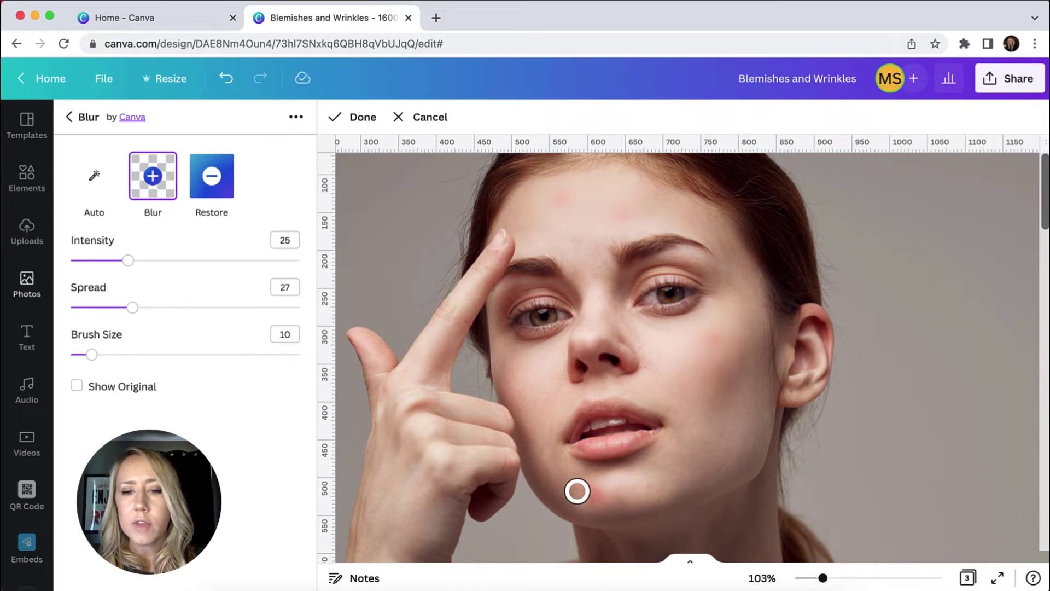
- Give the chin, cheek and forehead blemishes extra blur passes, then finish with Done
mouse_move(578, 486)
left_mouse_down()
mouse_move(591, 497)
mouse_move(614, 491)
left_mouse_up()
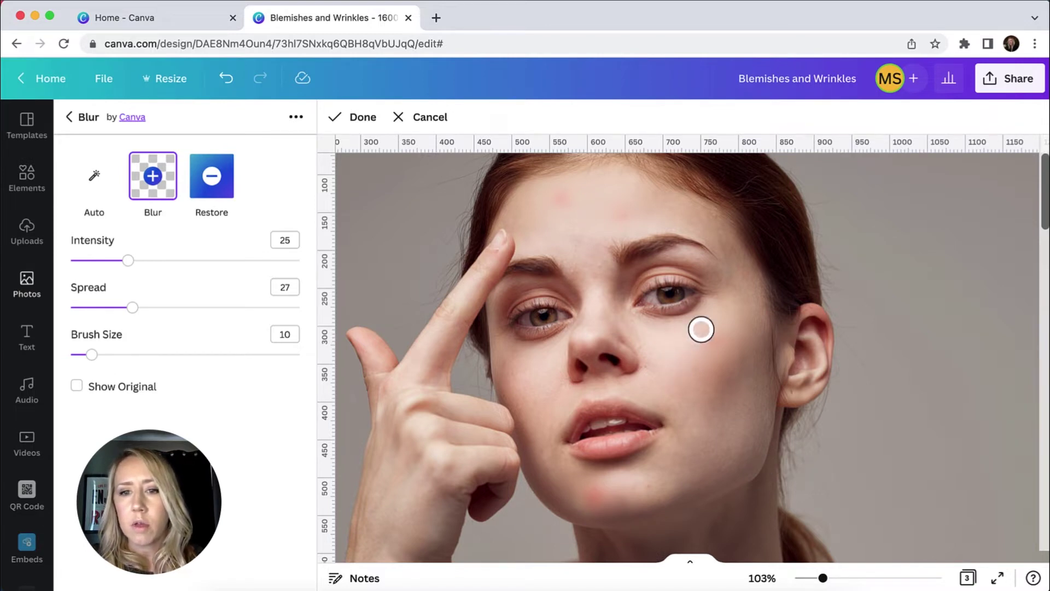
left_click_drag(709, 355, 739, 311)
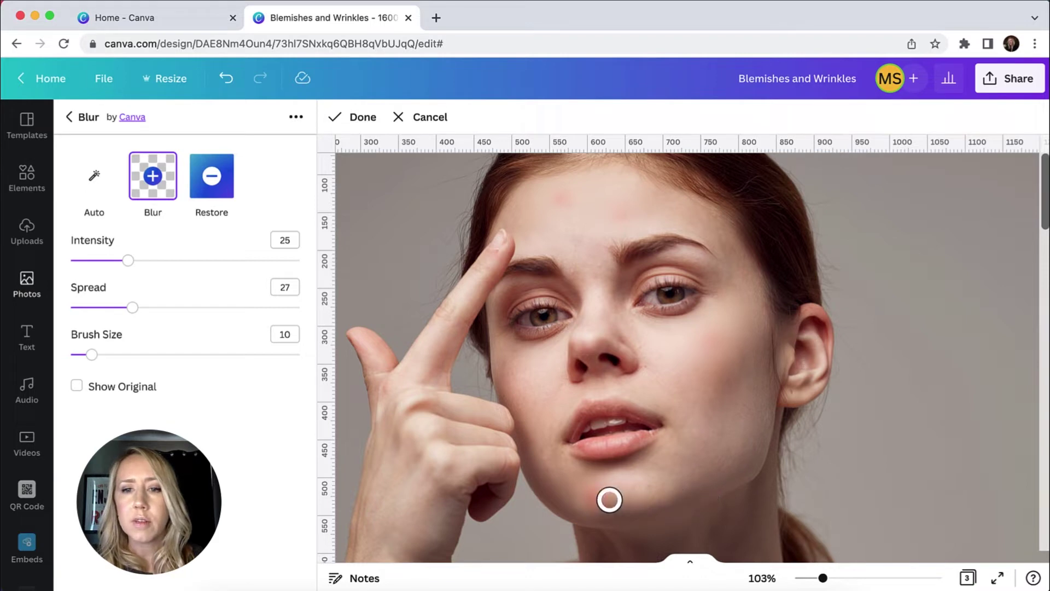
left_click_drag(609, 497, 579, 493)
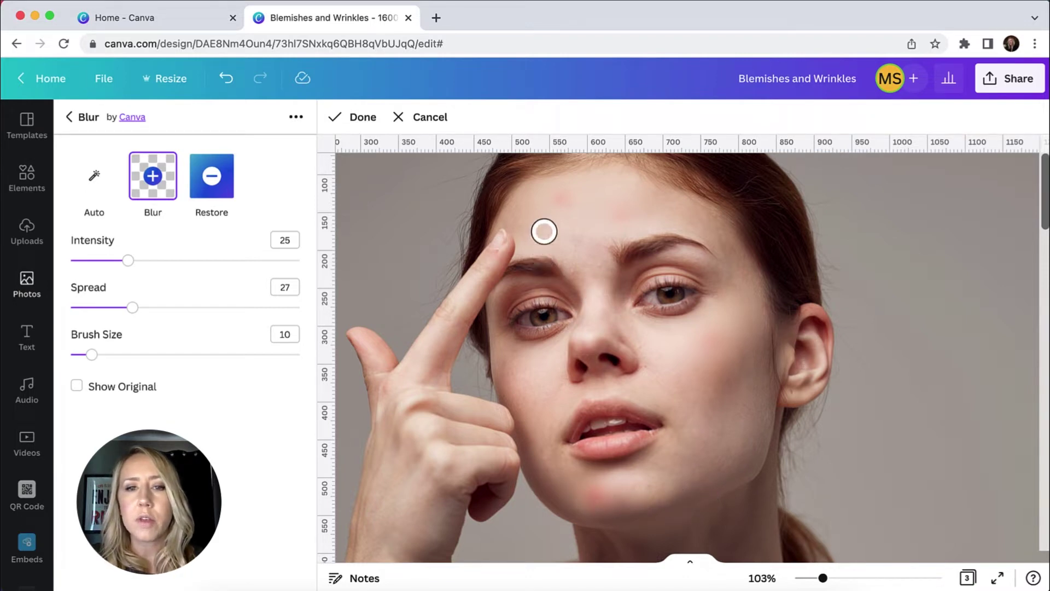
mouse_move(541, 218)
left_mouse_down()
mouse_move(551, 195)
mouse_move(590, 199)
left_mouse_up()
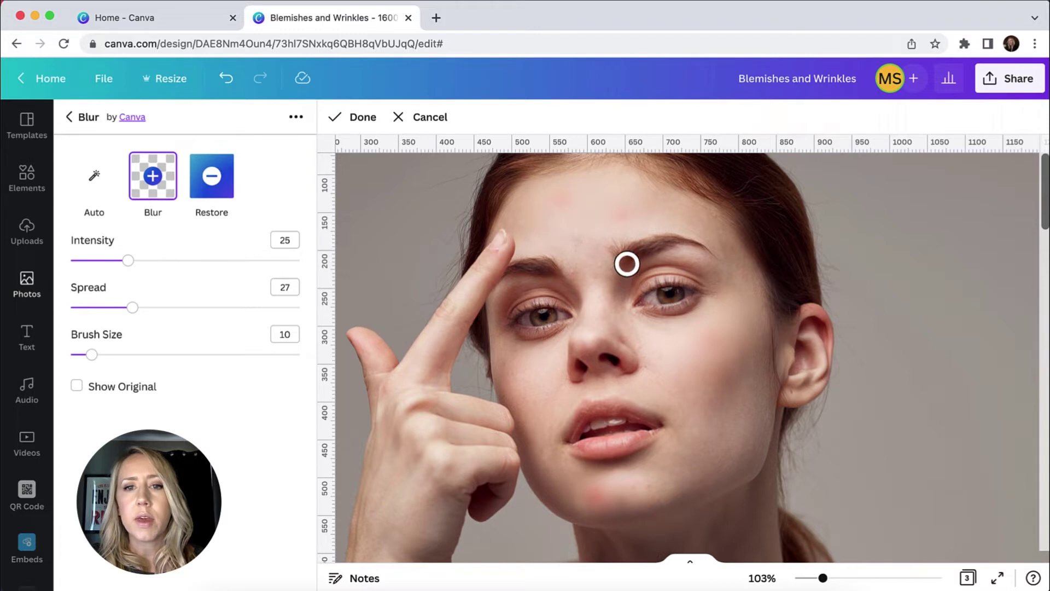
left_click_drag(588, 218, 580, 219)
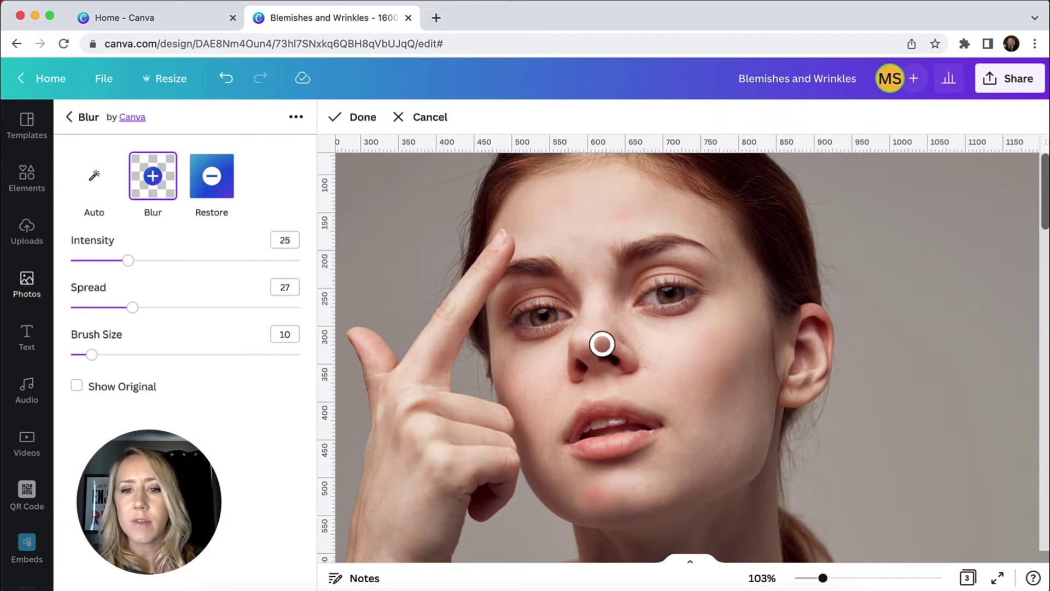
mouse_move(628, 508)
left_mouse_down()
mouse_move(571, 484)
mouse_move(588, 496)
mouse_move(662, 486)
left_mouse_up()
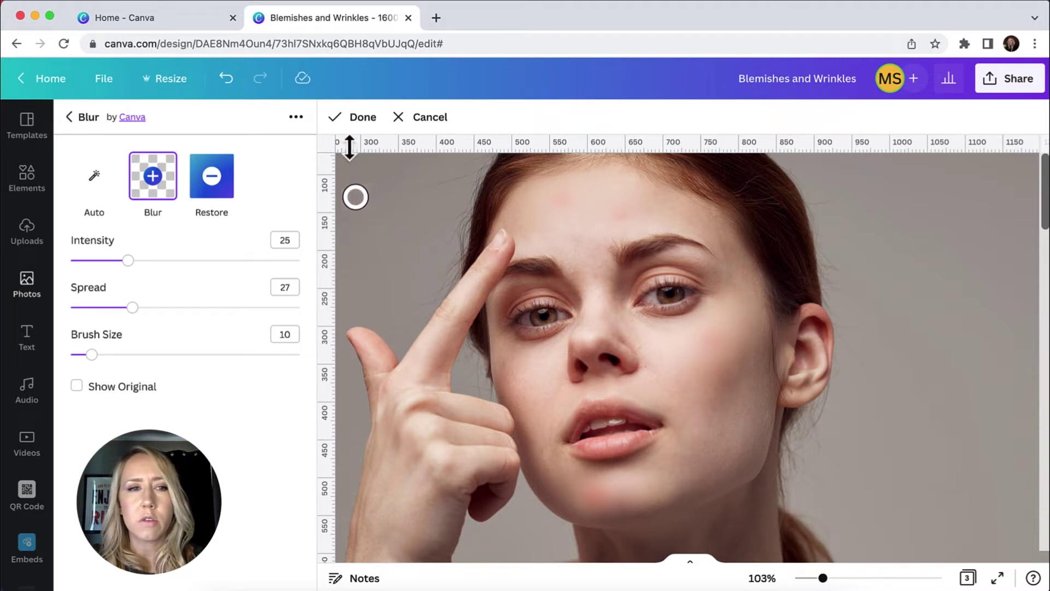
left_click(359, 118)
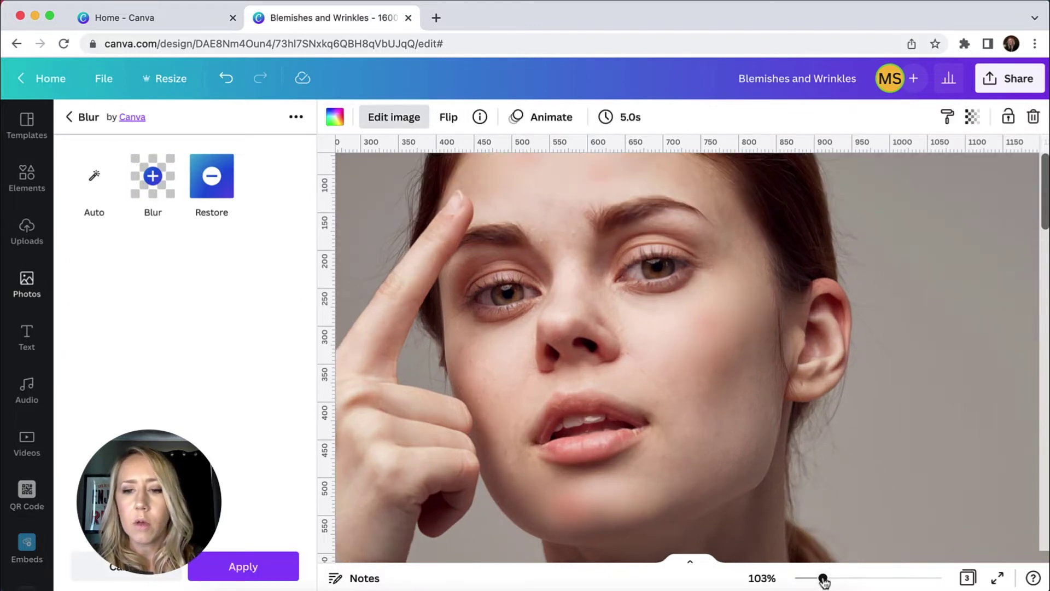
- Zoom out to see whole pages and duplicate the Page 1 Blemishes page
left_click_drag(824, 579, 804, 579)
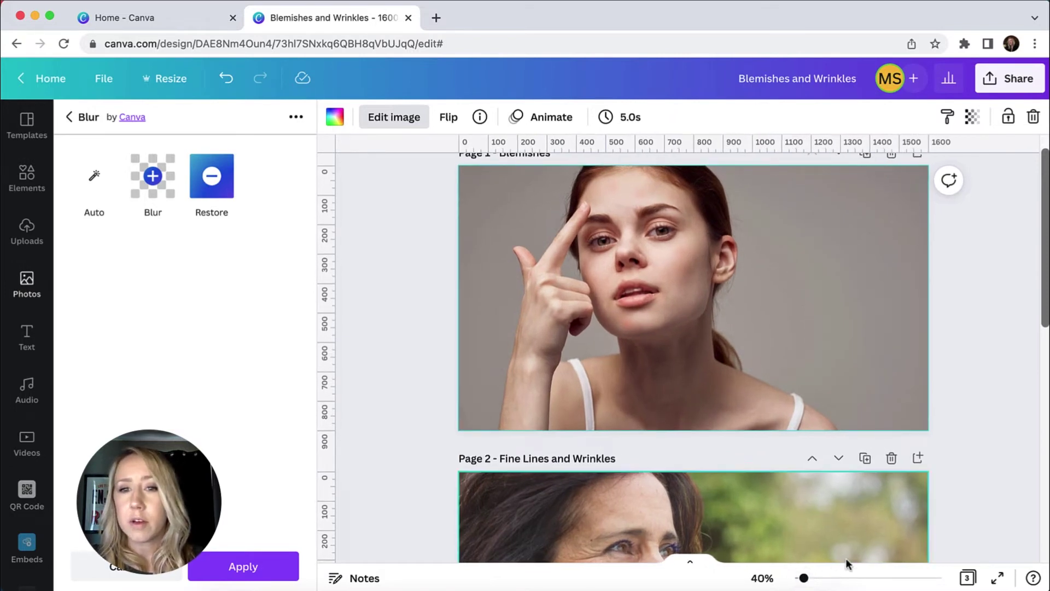
scroll(855, 441, "up", 1)
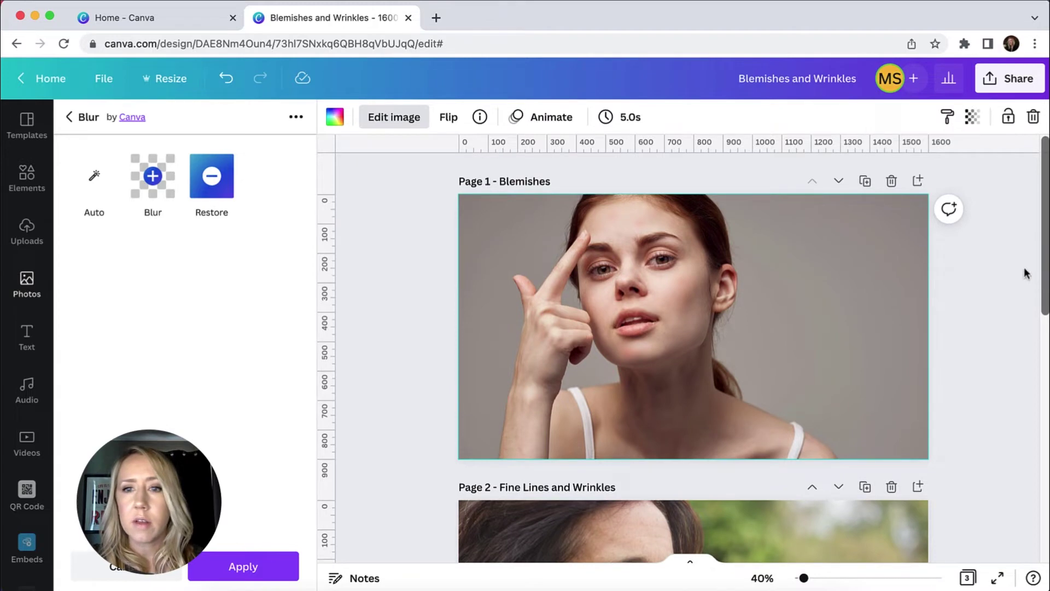
left_click(865, 182)
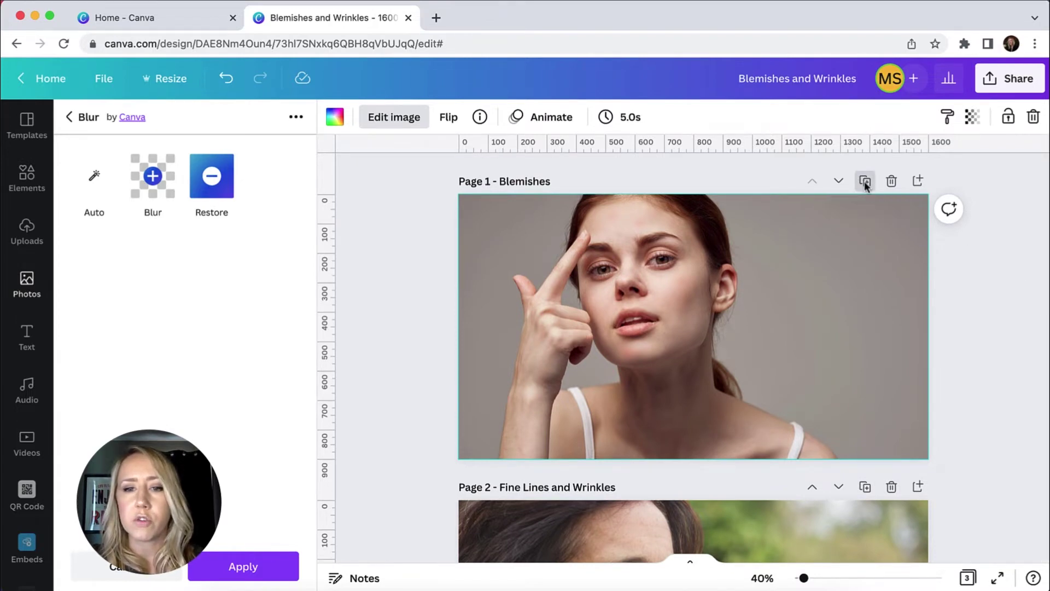
- Duplicate the Fine Lines and Wrinkles page as well
scroll(958, 320, "up", 5)
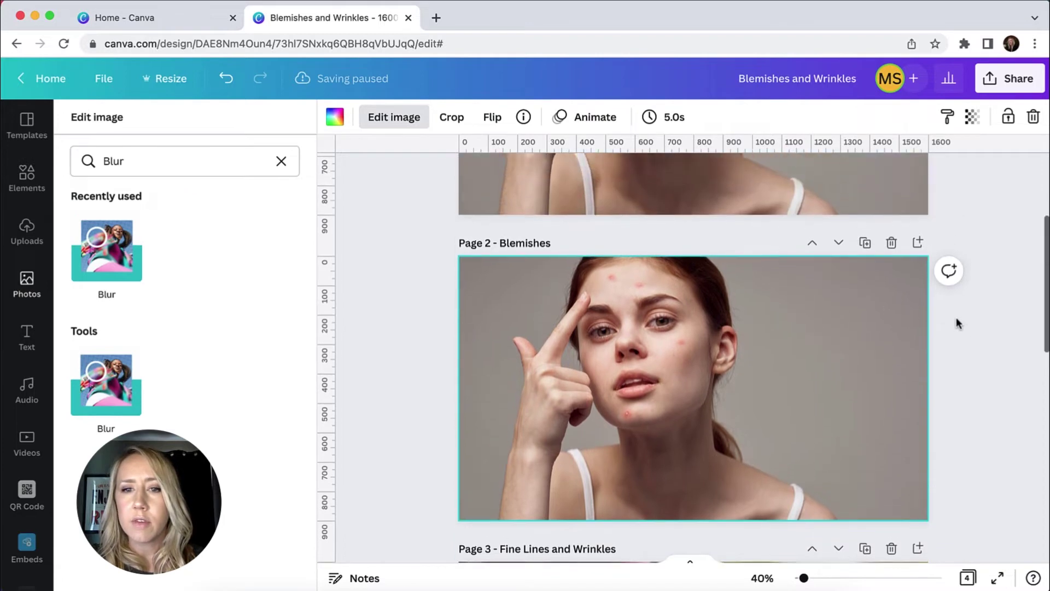
scroll(957, 324, "down", 2)
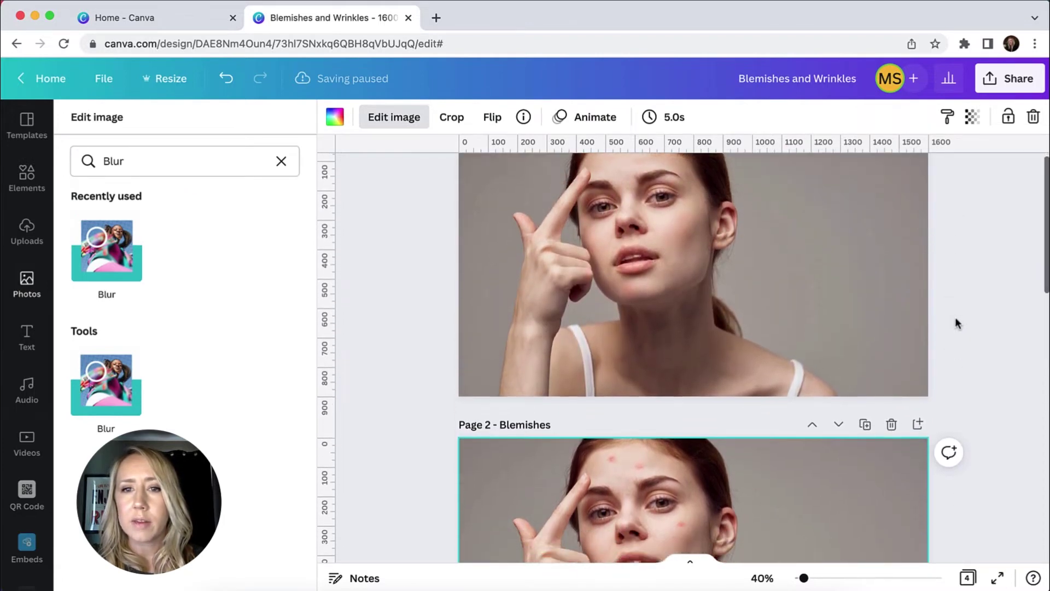
scroll(958, 324, "down", 1)
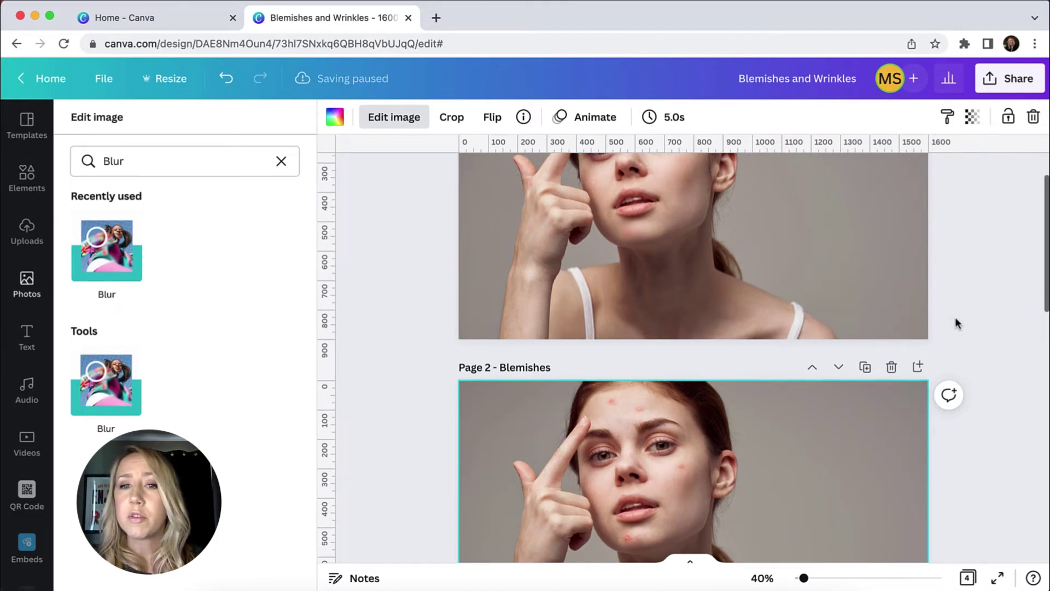
scroll(955, 318, "up", 2)
scroll(957, 322, "up", 2)
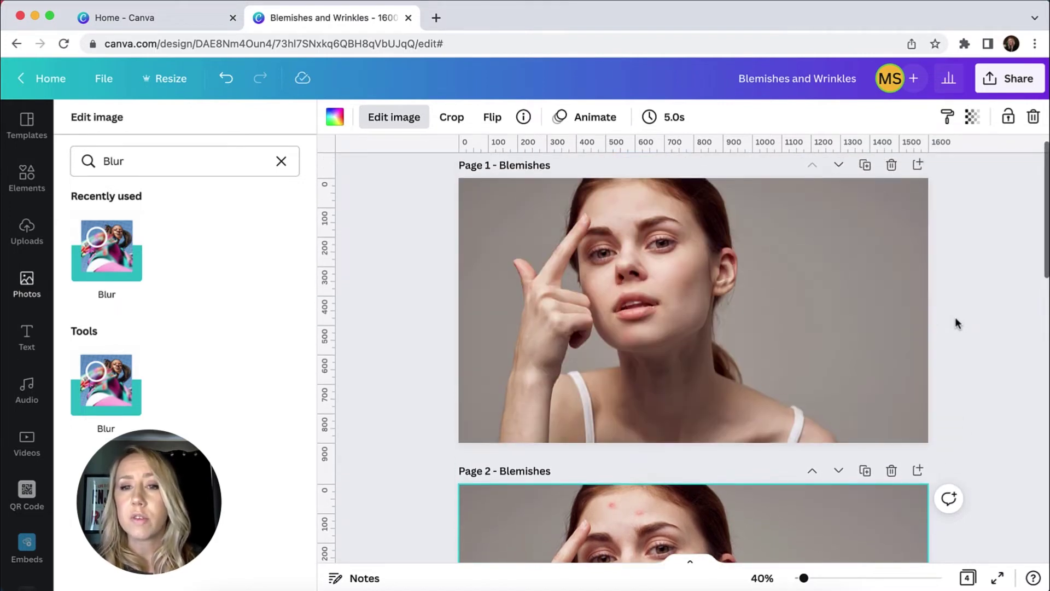
scroll(956, 323, "down", 5)
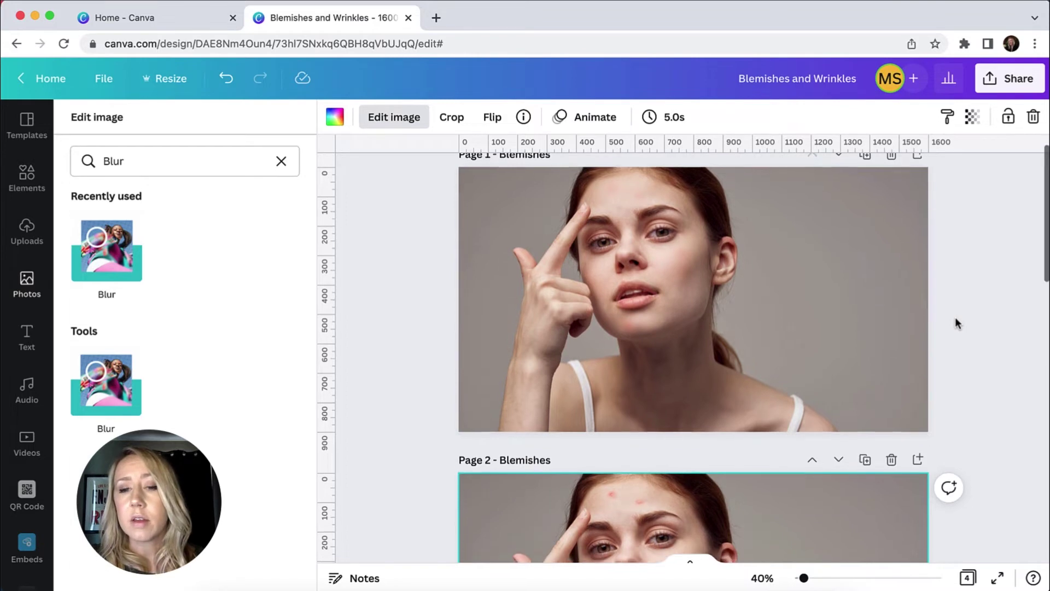
scroll(957, 324, "down", 10)
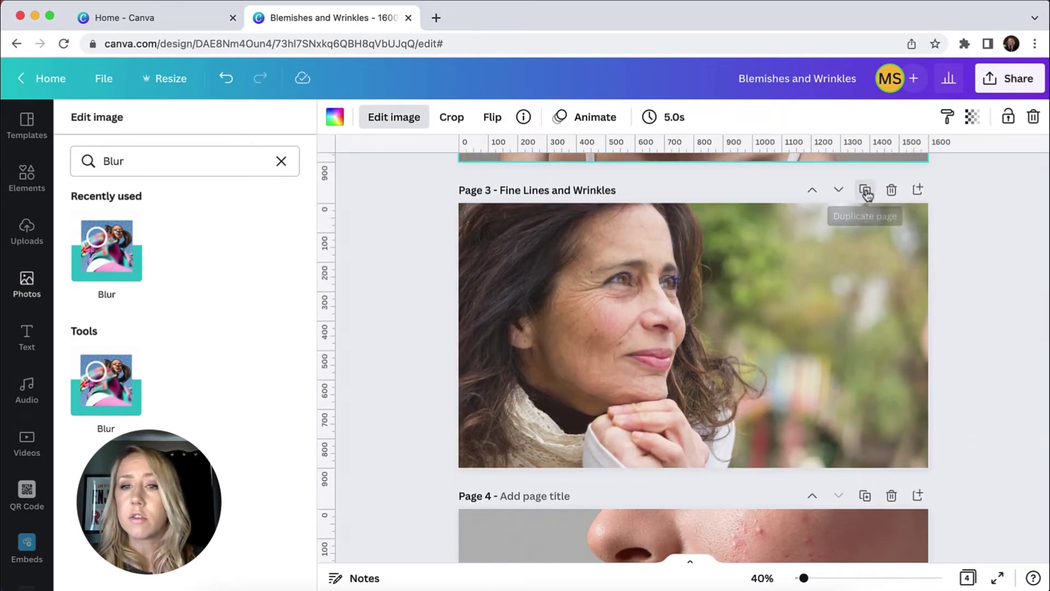
left_click(866, 190)
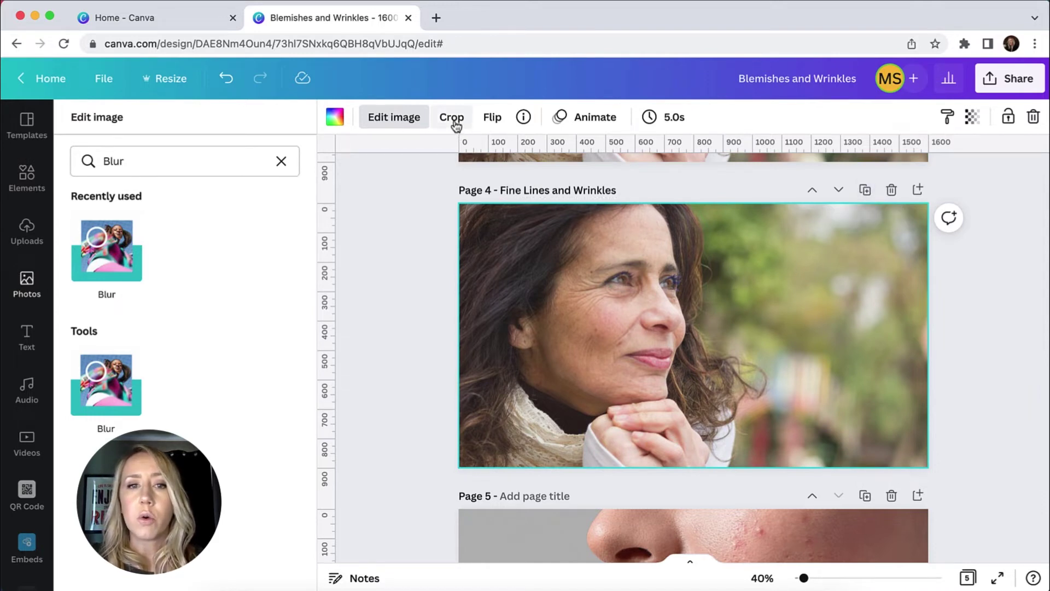
- Open the Blur effect for the Page 4 Fine Lines and Wrinkles photo
left_click(410, 125)
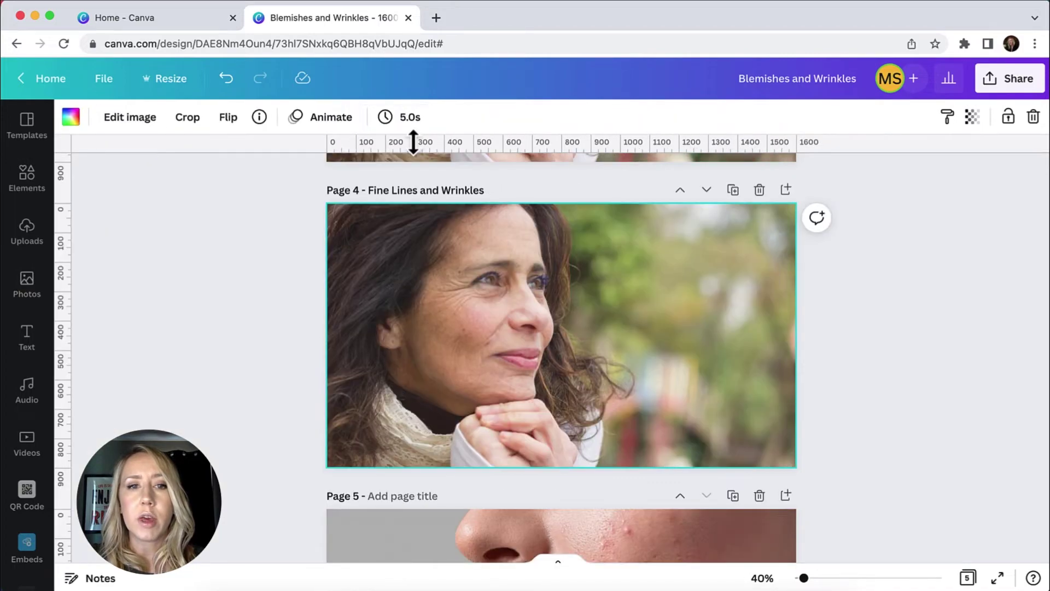
left_click(130, 116)
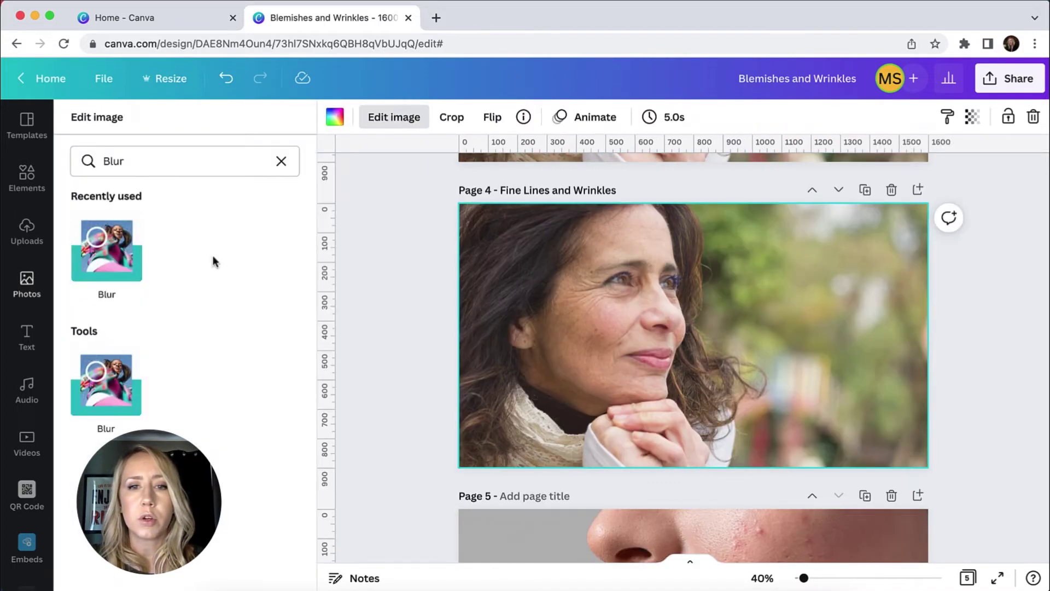
left_click(120, 251)
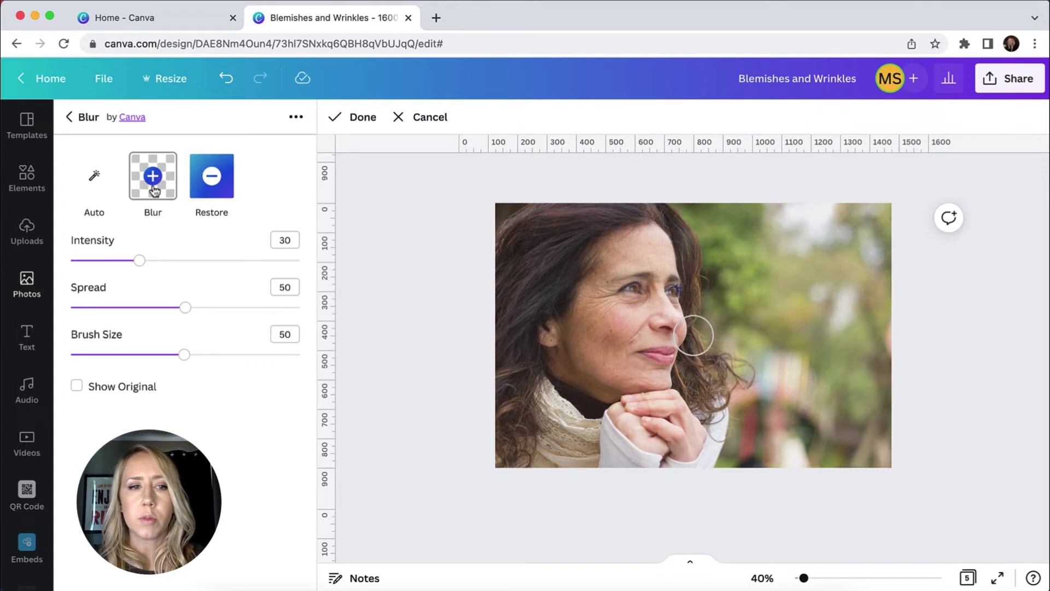
- Choose the Blur brush, zoom in on the face, and set brush size 14
left_click(153, 189)
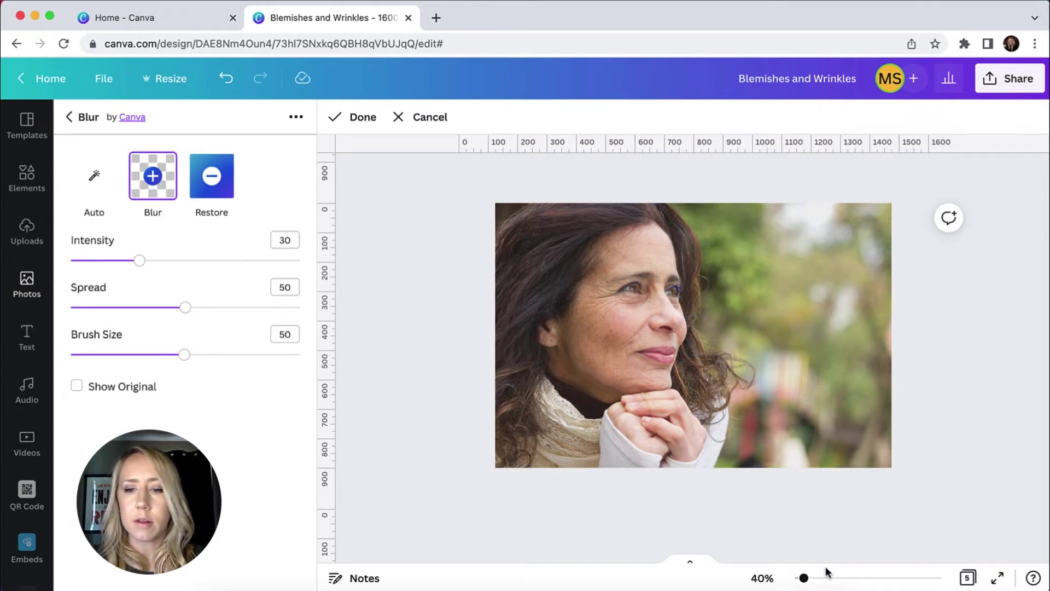
left_click_drag(804, 578, 836, 578)
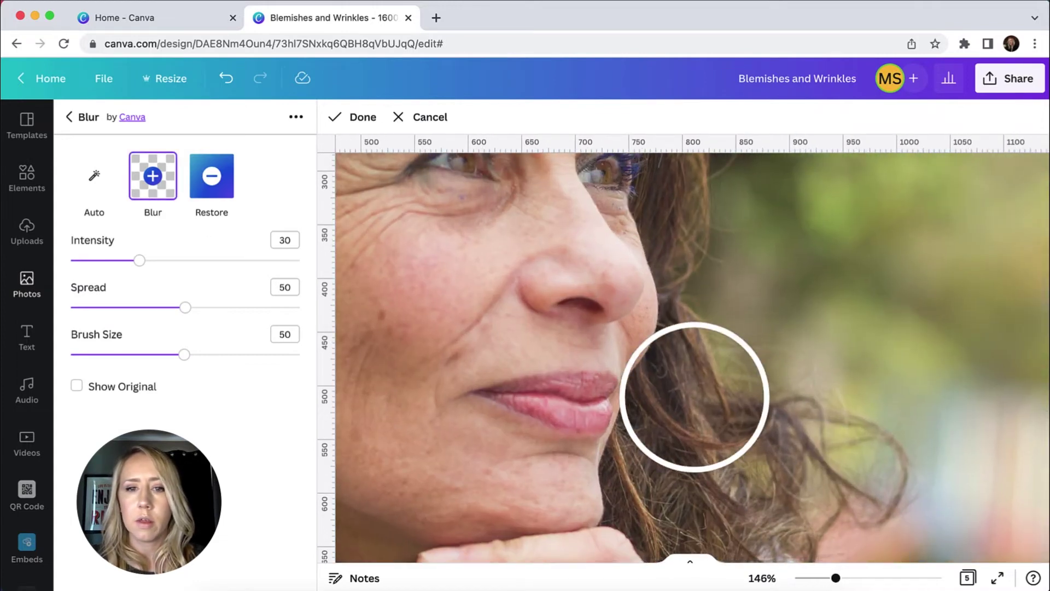
scroll(733, 492, "left", 5)
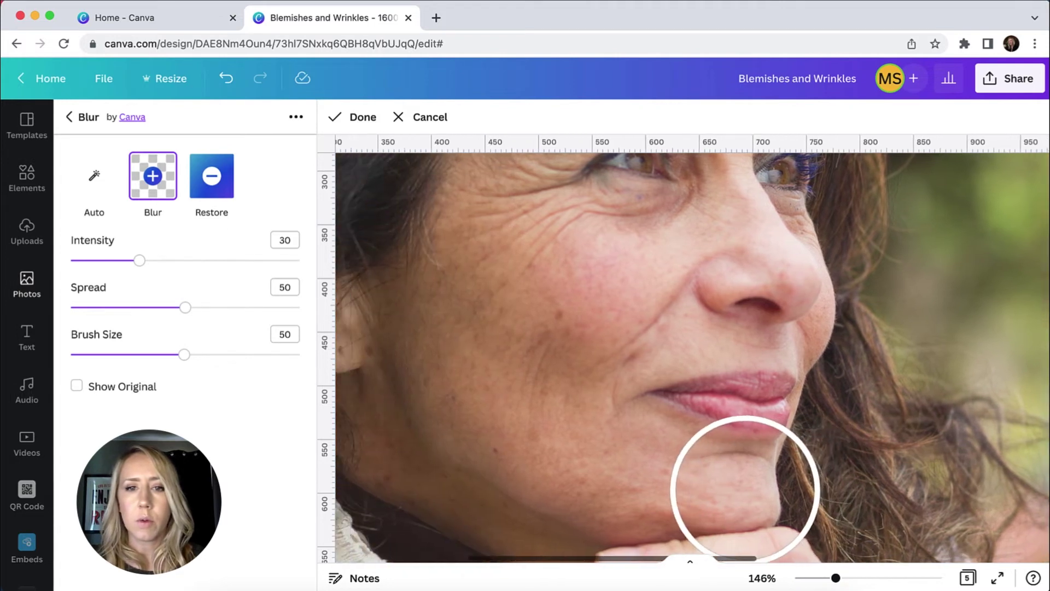
scroll(745, 489, "left", 2)
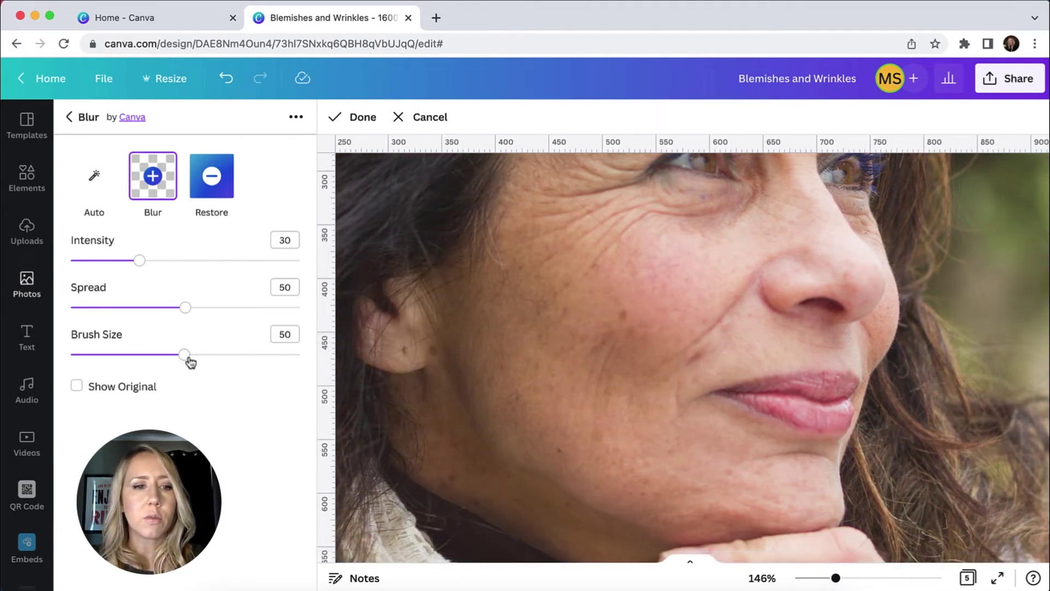
left_click_drag(190, 360, 103, 358)
- Lower spread to 36 and blur the cheek, eye, temple and nose-bridge wrinkles
left_click_drag(176, 316, 153, 306)
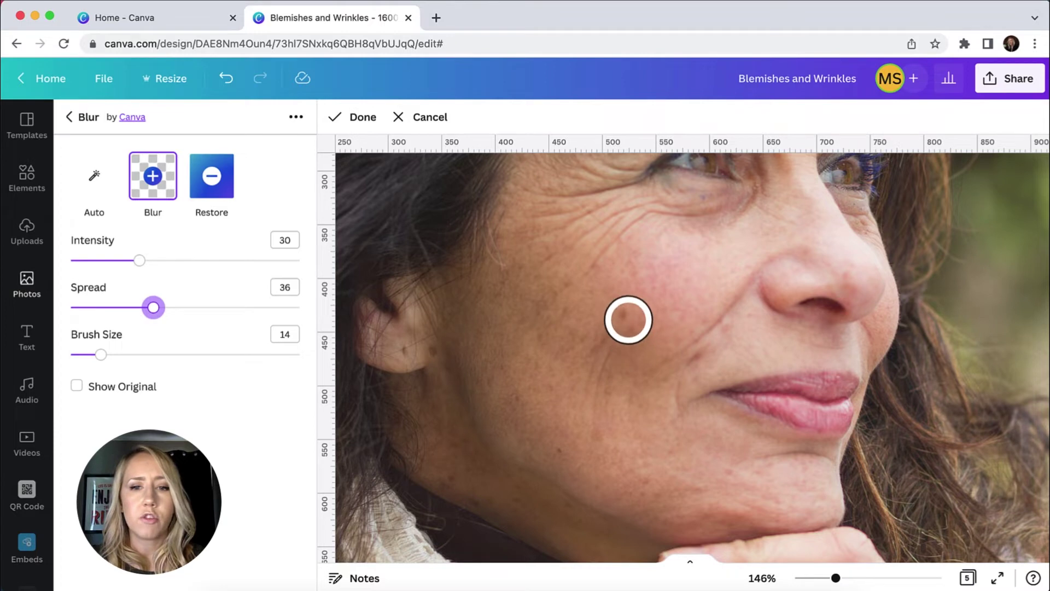
mouse_move(628, 319)
left_mouse_down()
mouse_move(602, 363)
mouse_move(598, 445)
left_mouse_up()
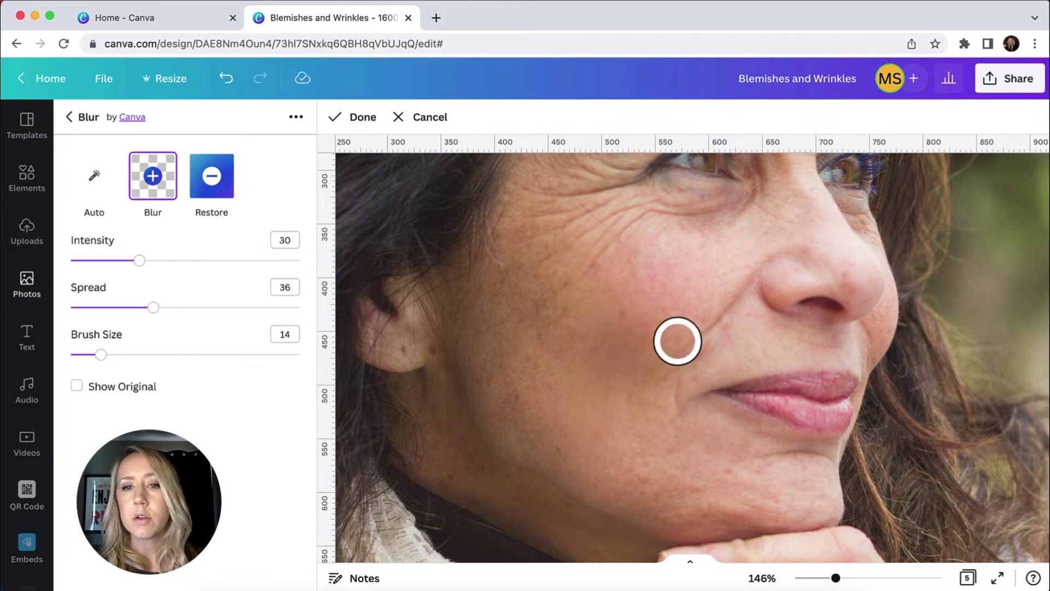
left_click_drag(616, 229, 568, 281)
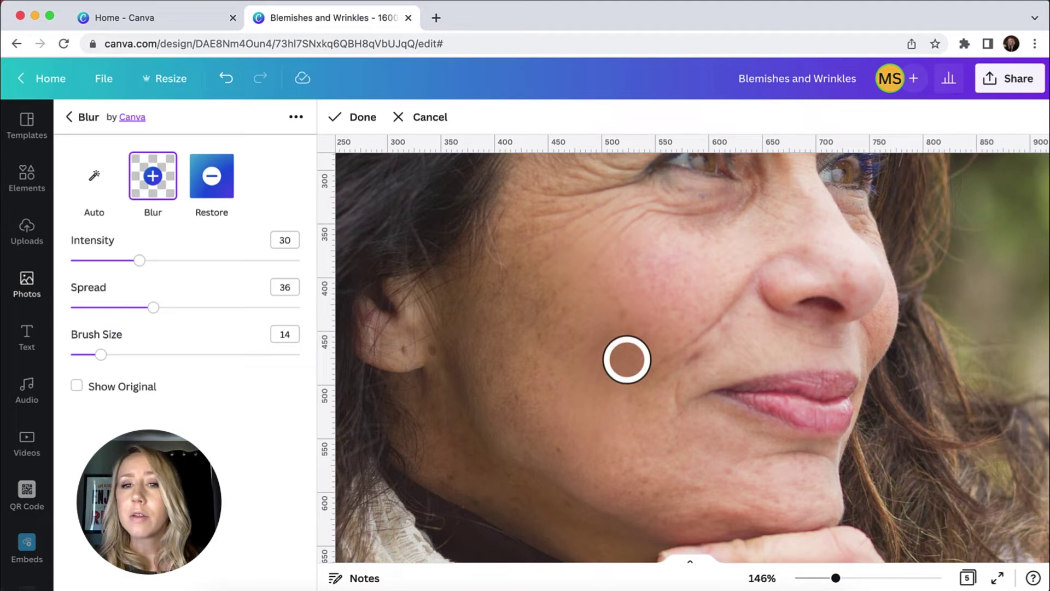
mouse_move(544, 239)
left_mouse_down()
mouse_move(538, 233)
mouse_move(574, 211)
left_mouse_up()
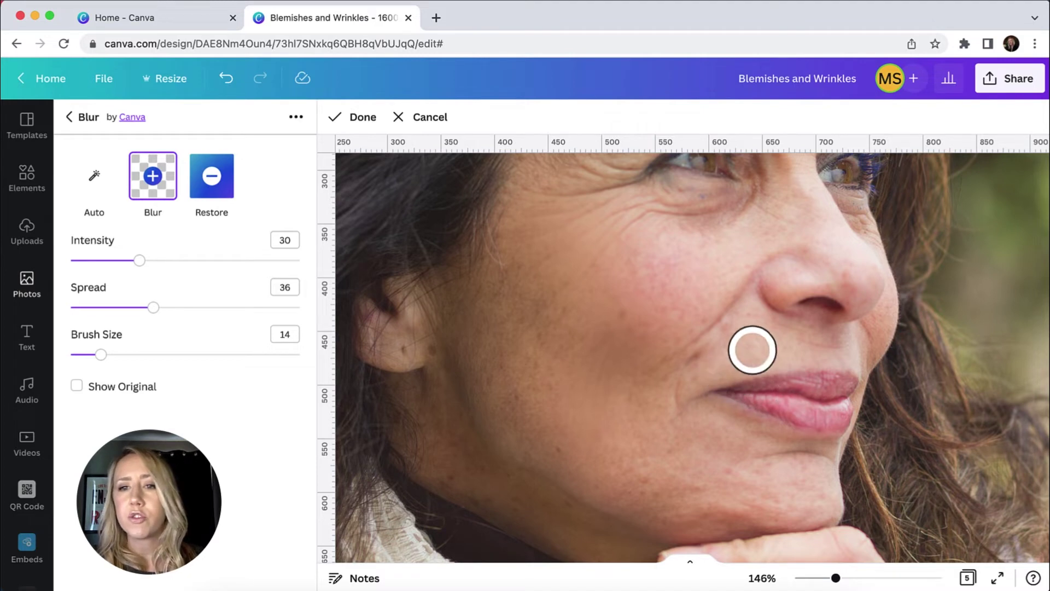
scroll(761, 306, "up", 2)
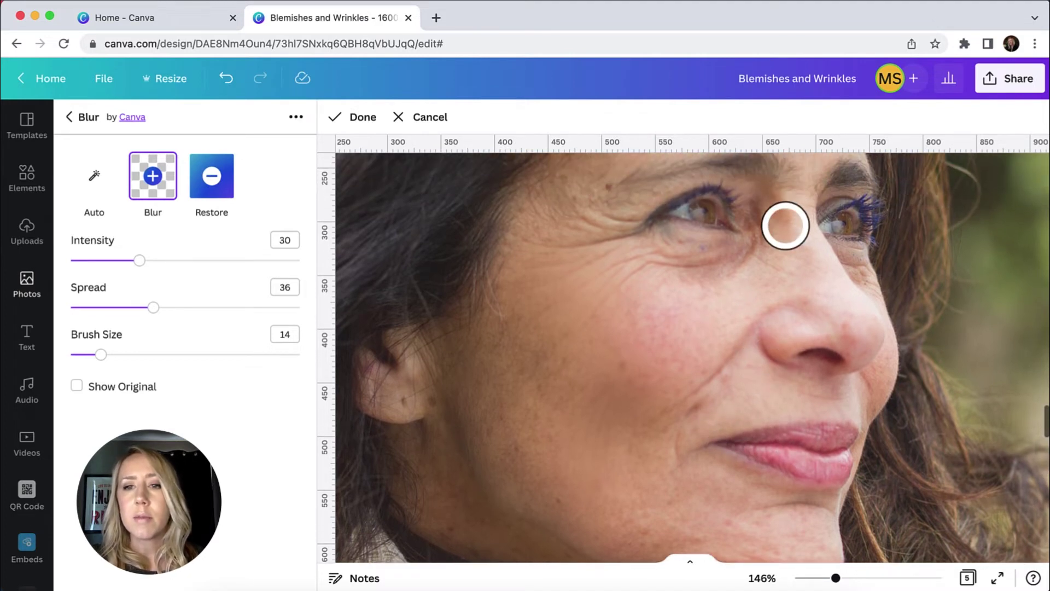
scroll(785, 222, "up", 1)
mouse_move(778, 258)
left_mouse_down()
mouse_move(767, 292)
mouse_move(796, 290)
left_mouse_up()
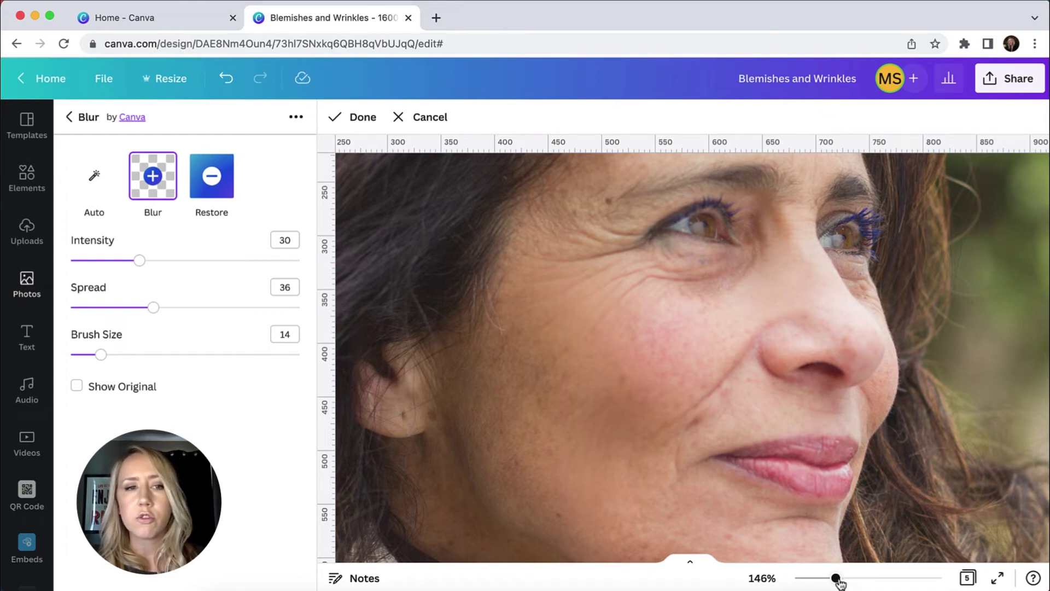
- Zoom back out and finish the blur brush edits
left_click_drag(840, 585, 808, 585)
scroll(891, 496, "down", 5)
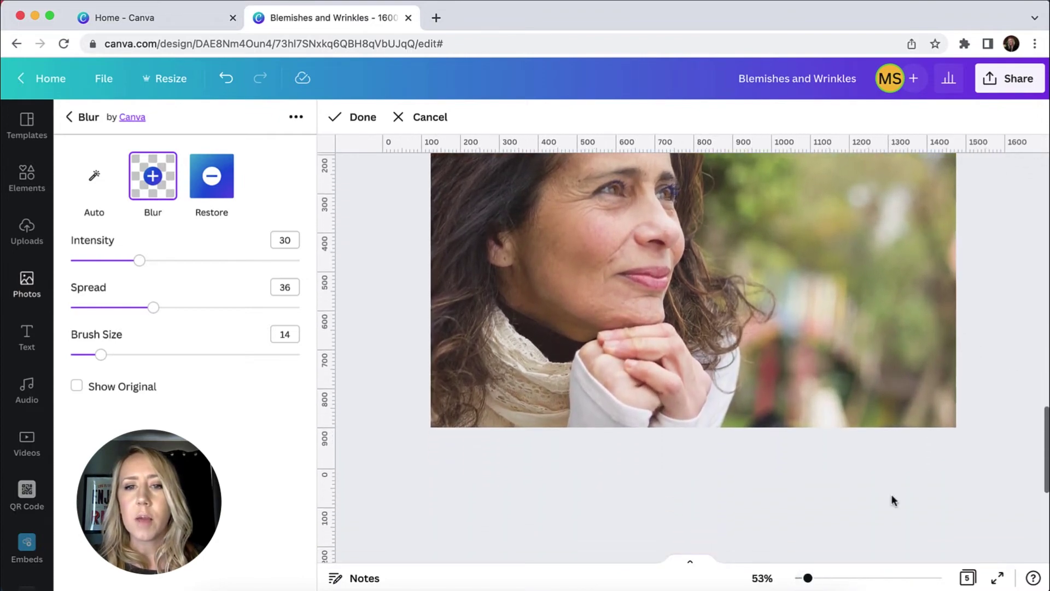
scroll(892, 500, "up", 5)
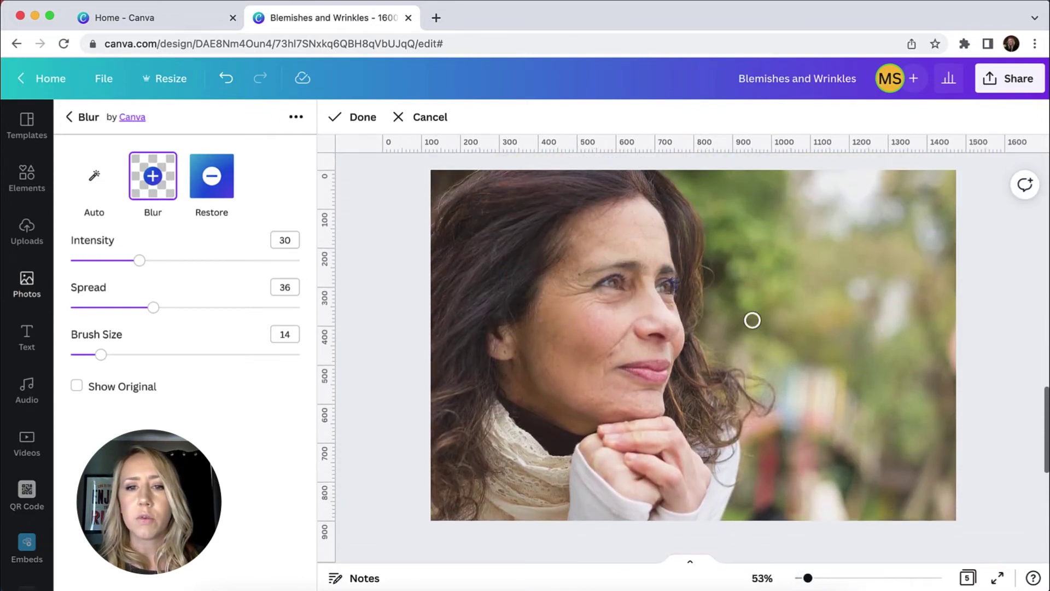
left_click(362, 117)
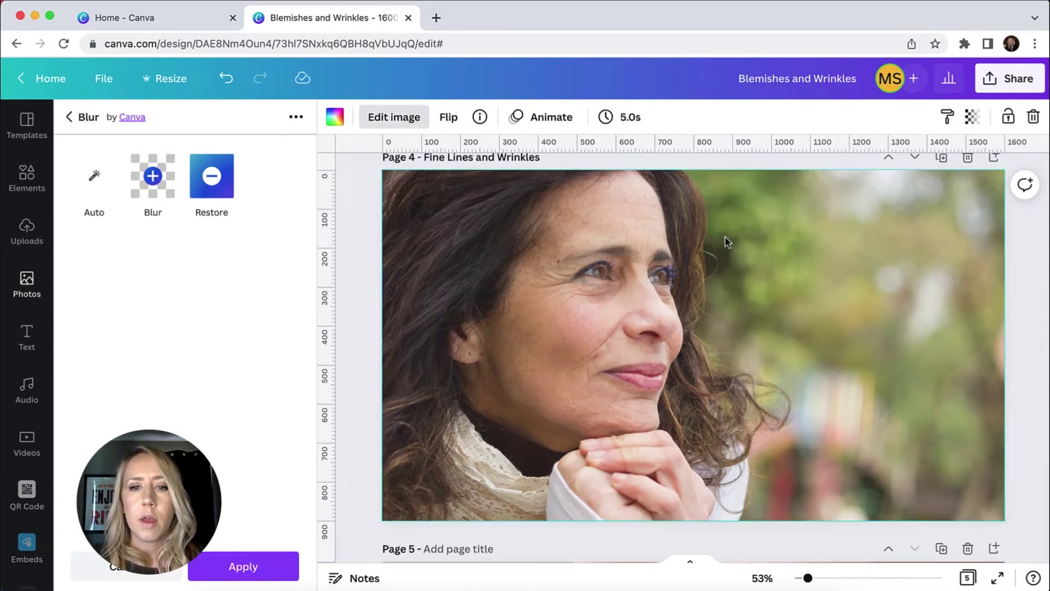
scroll(720, 242, "up", 3)
scroll(720, 242, "down", 2)
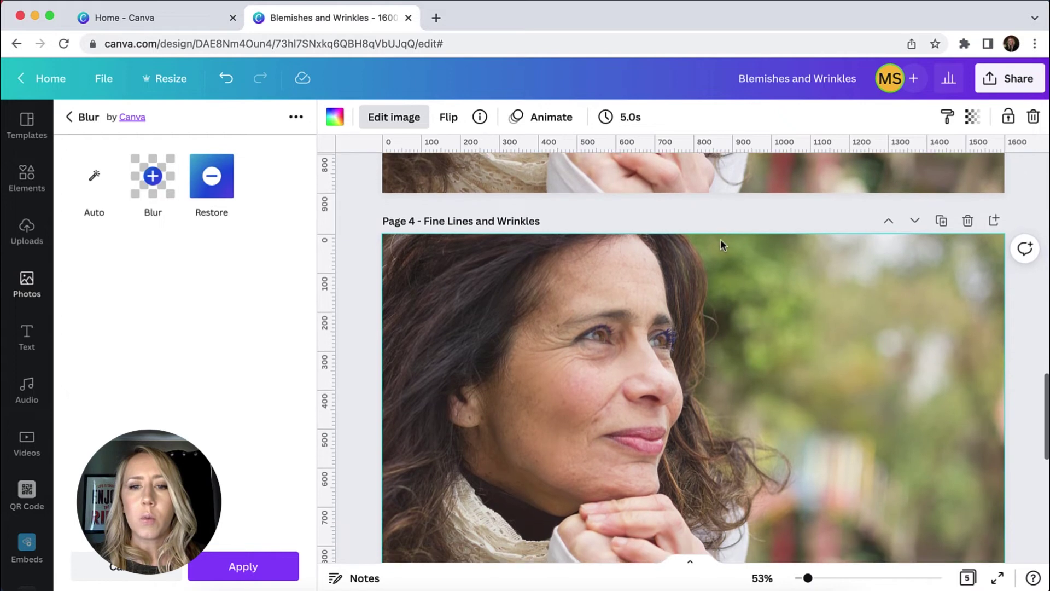
scroll(721, 240, "up", 5)
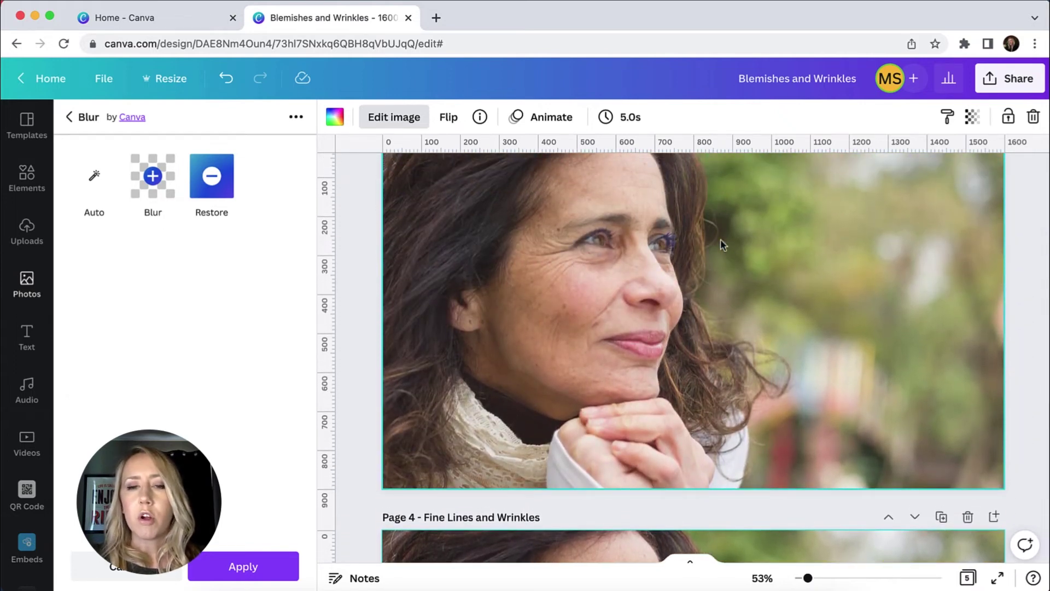
scroll(721, 241, "down", 3)
scroll(720, 243, "down", 3)
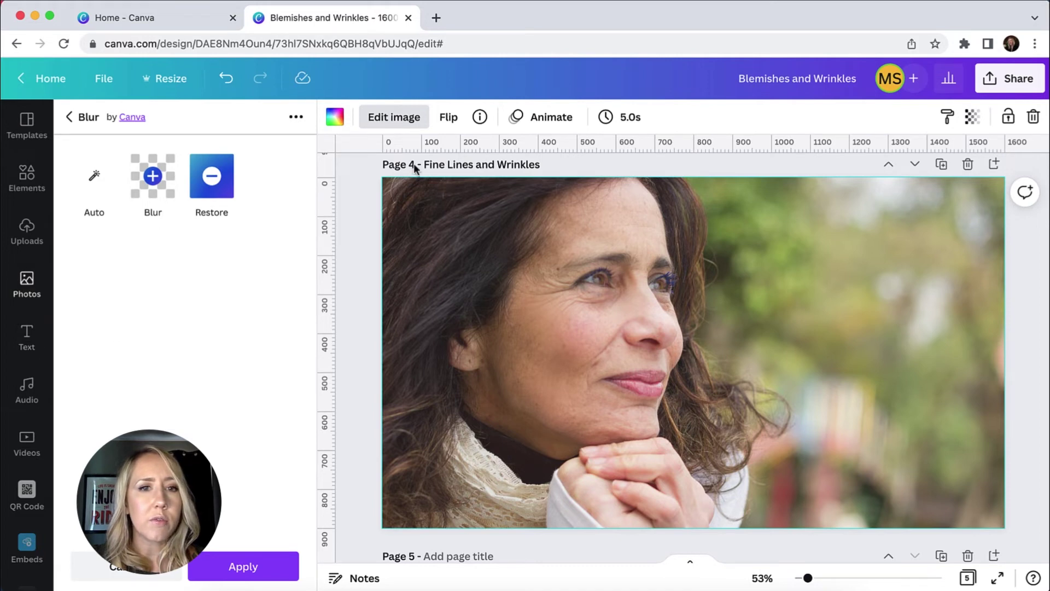
- Clear the Blur search and apply Face Retouch smooth skin to the wrinkles photo
left_click(88, 116)
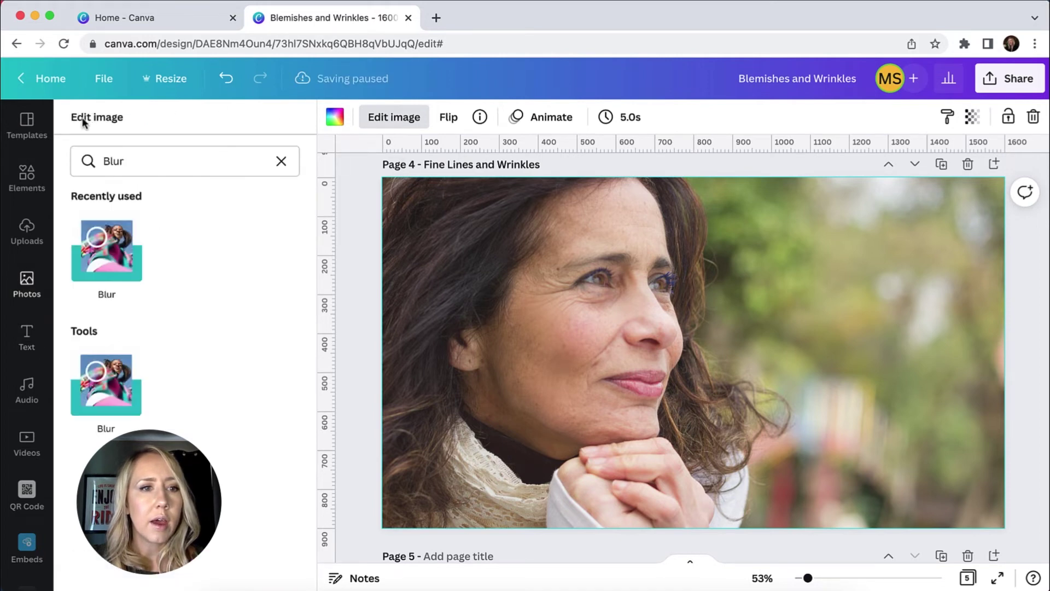
left_click(281, 161)
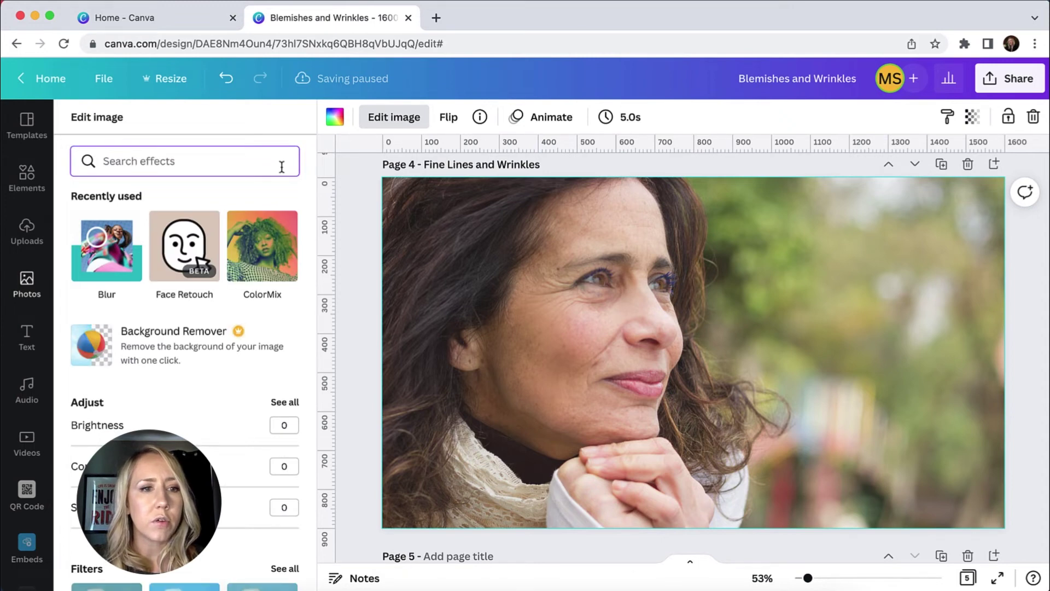
left_click(186, 248)
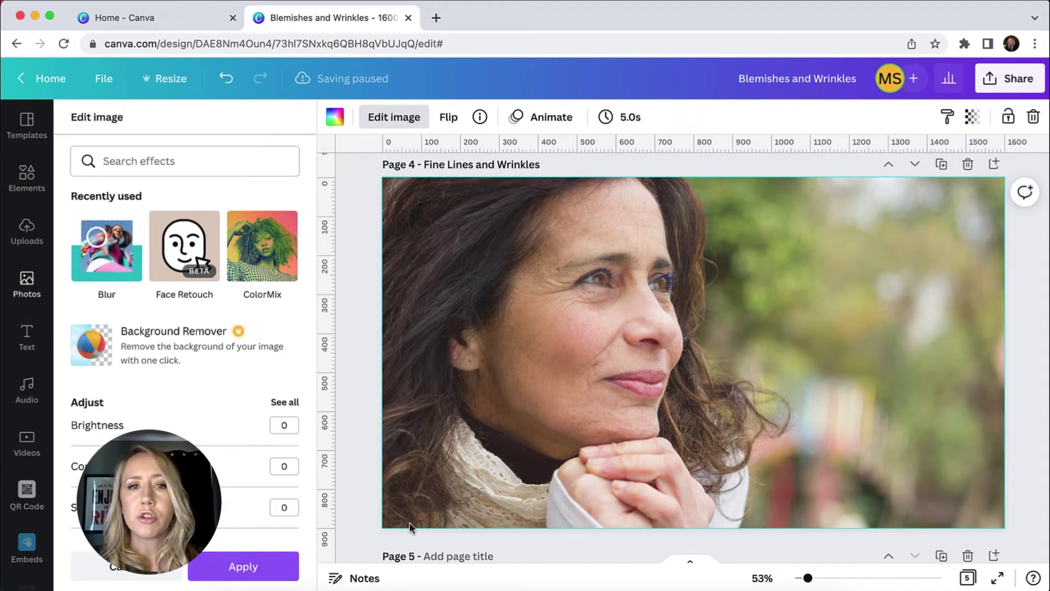
left_click(197, 267)
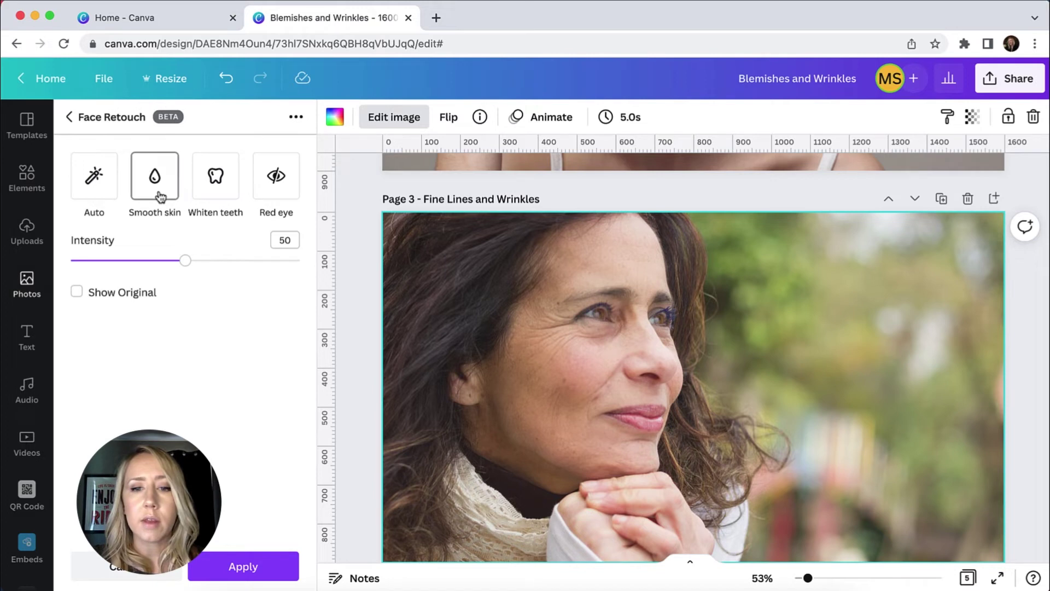
- Push Smooth skin intensity up to 100, then bring it down to 82
left_click_drag(184, 261, 278, 269)
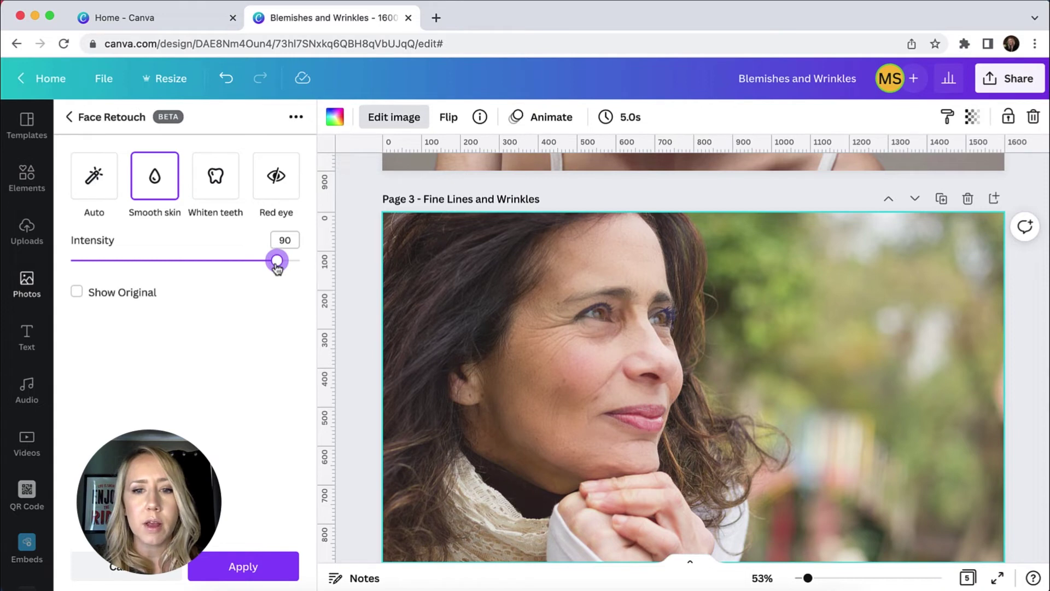
left_click_drag(278, 268, 307, 265)
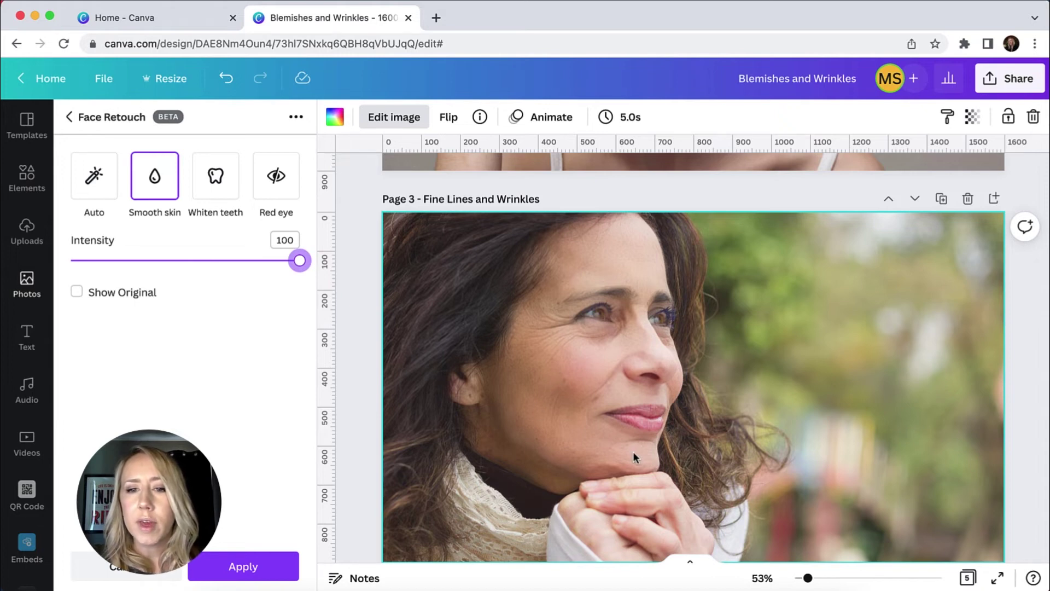
scroll(623, 444, "down", 5)
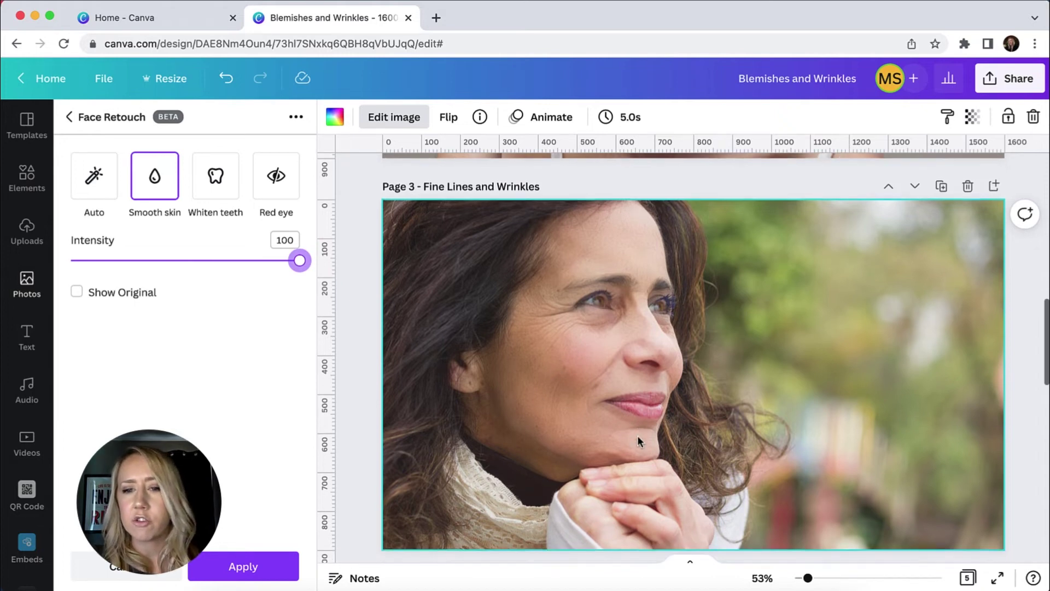
scroll(637, 435, "down", 3)
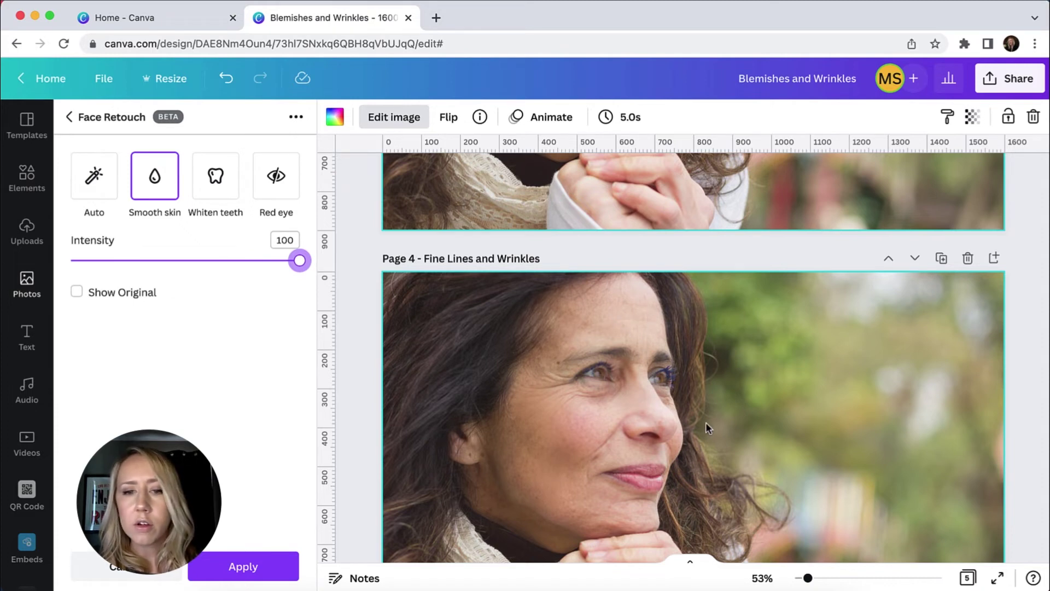
scroll(711, 414, "up", 5)
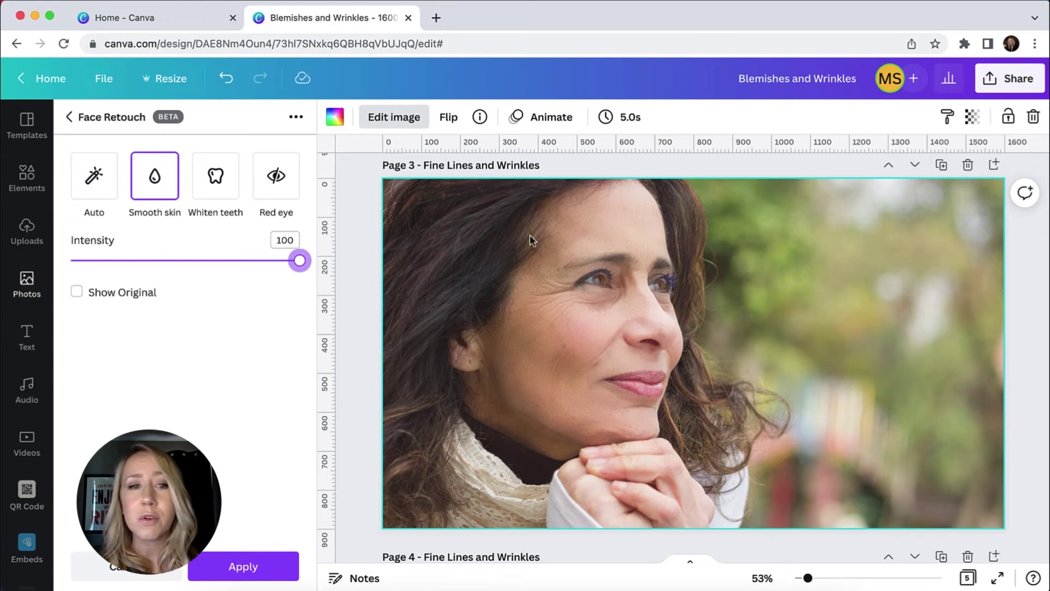
left_click_drag(299, 265, 260, 264)
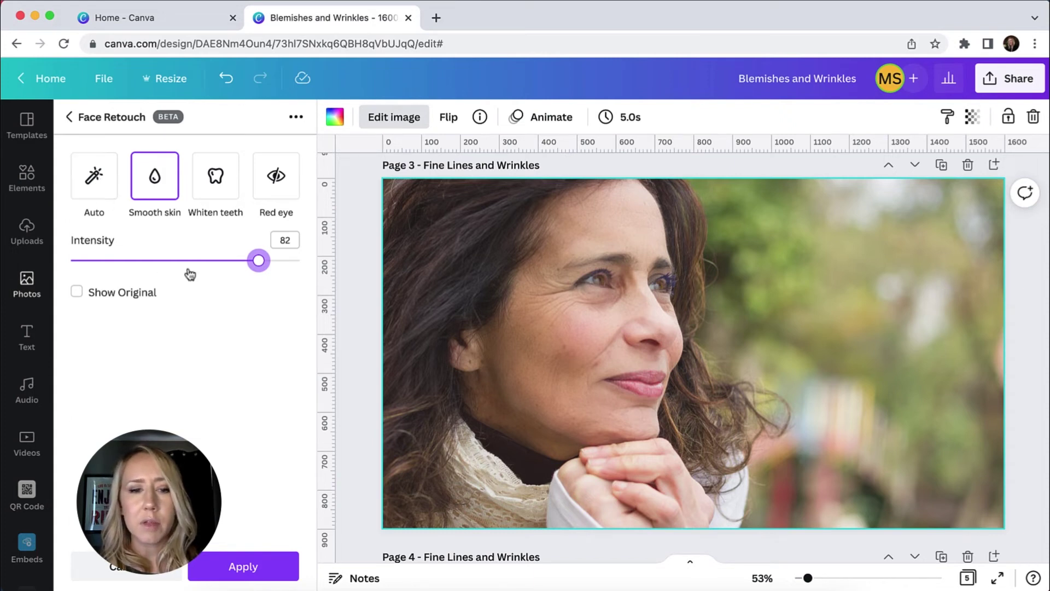
- Apply the 82 smooth-skin retouch and scroll between Pages 3 and 4 to compare
left_click(259, 570)
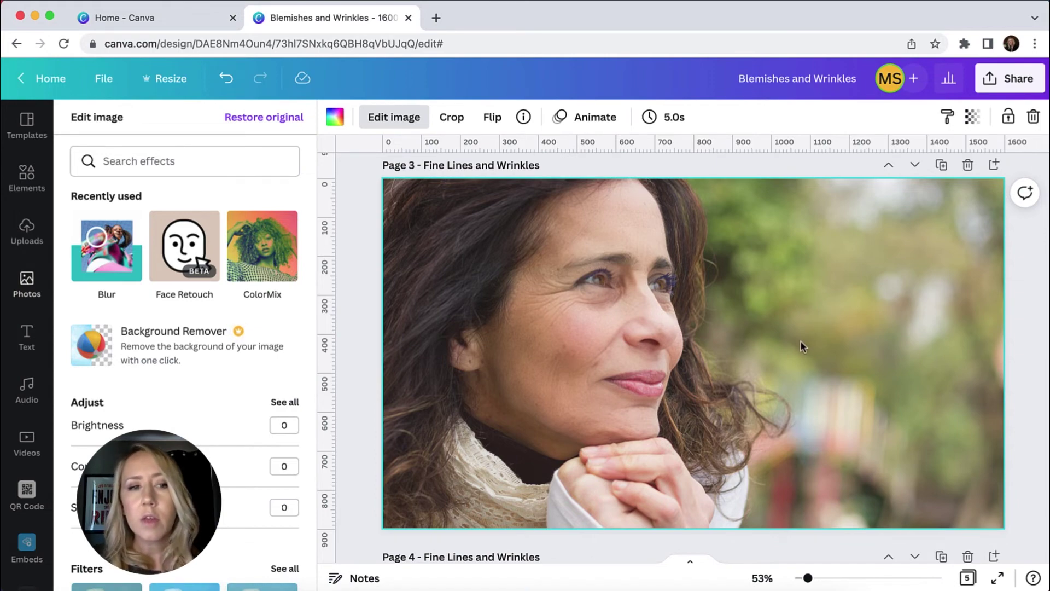
scroll(800, 347, "up", 6)
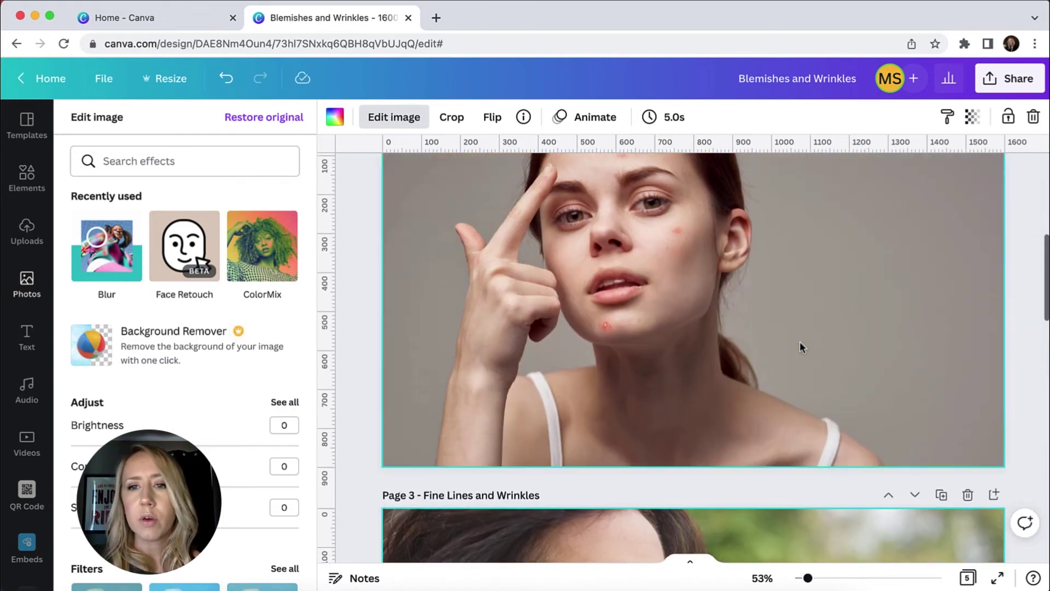
scroll(800, 342, "down", 7)
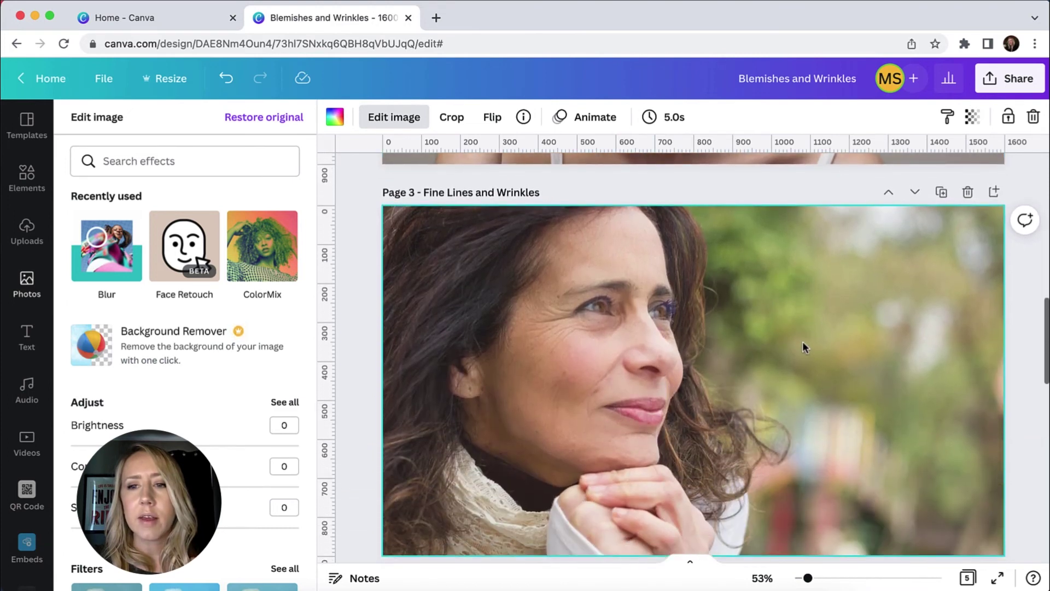
scroll(820, 299, "down", 1)
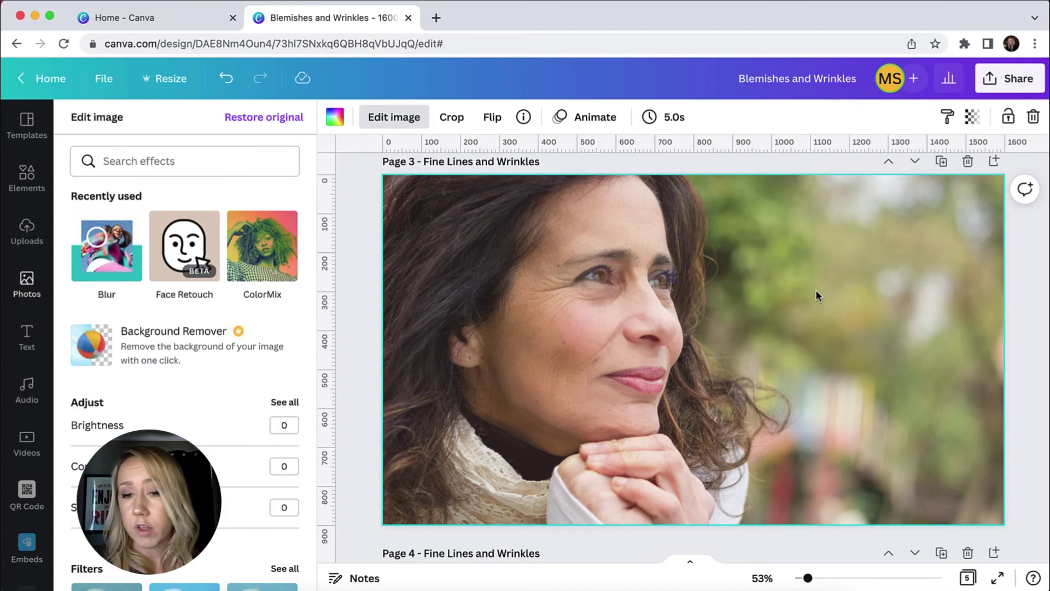
scroll(769, 339, "down", 5)
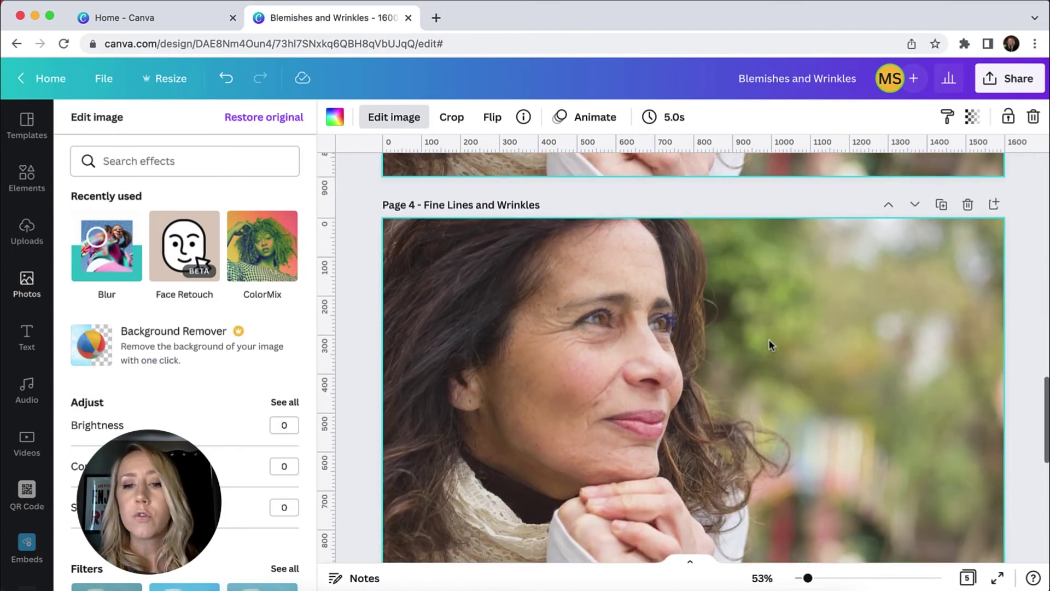
- Duplicate the acne close-up page as Page 6 and open the Blur effect on the copy
scroll(770, 340, "down", 6)
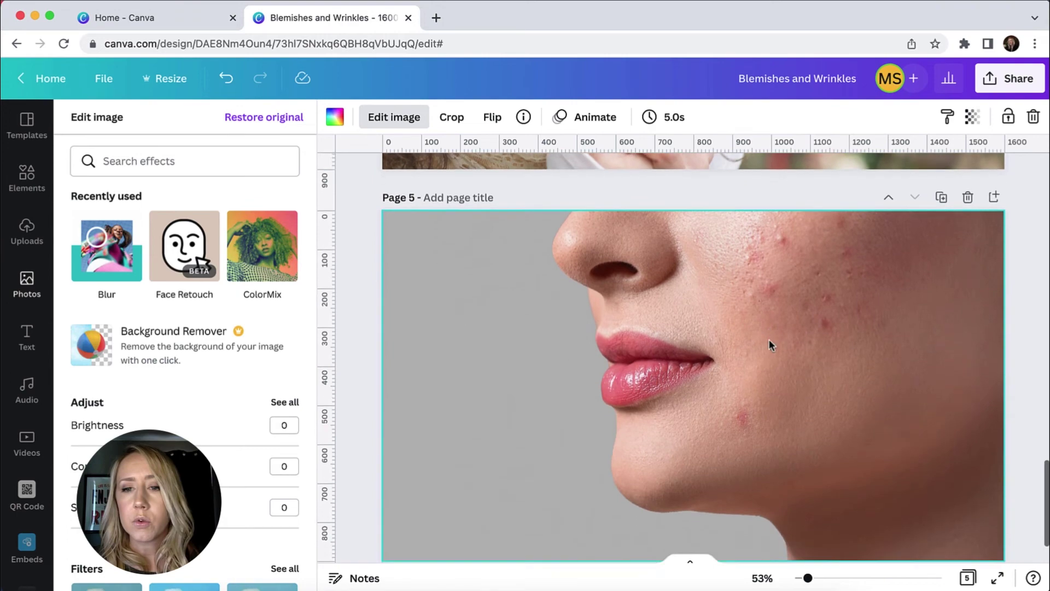
left_click(942, 192)
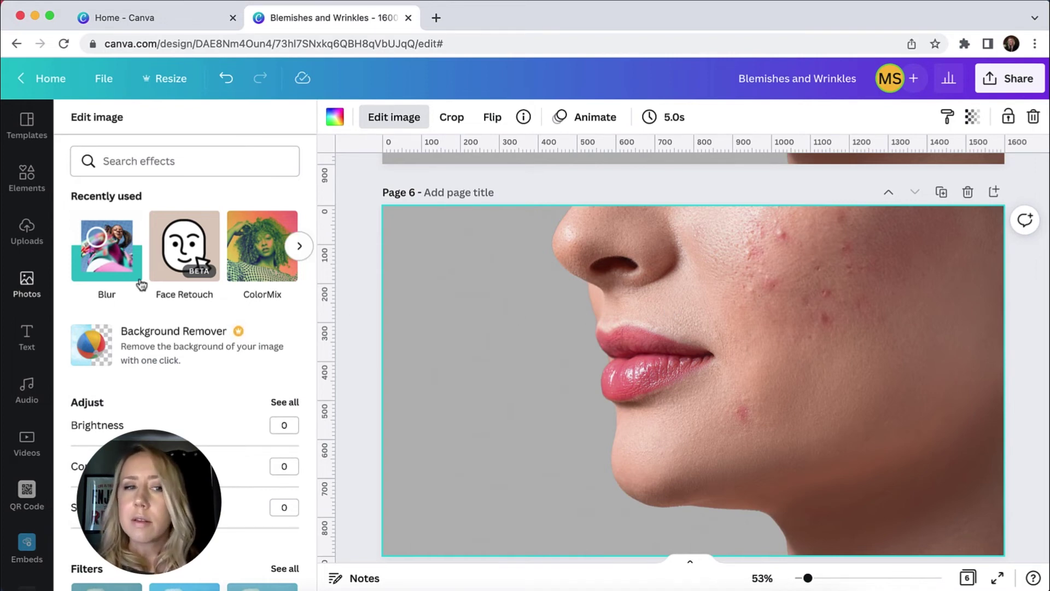
left_click(113, 262)
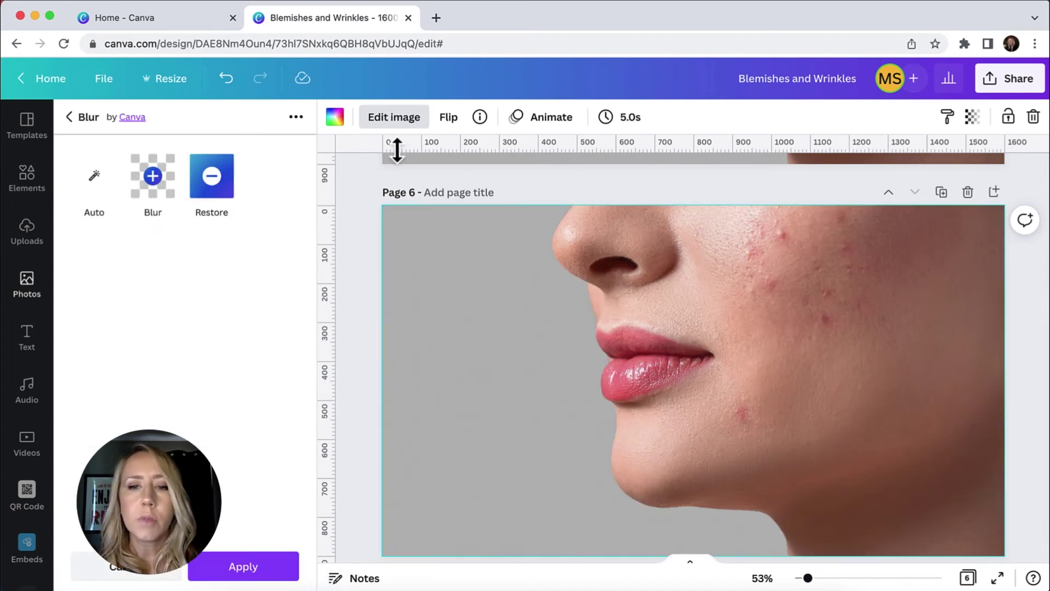
- Brush blur over the acne on the chin, cheek, upper cheek, jaw and below the lips, then finish painting
left_click(165, 188)
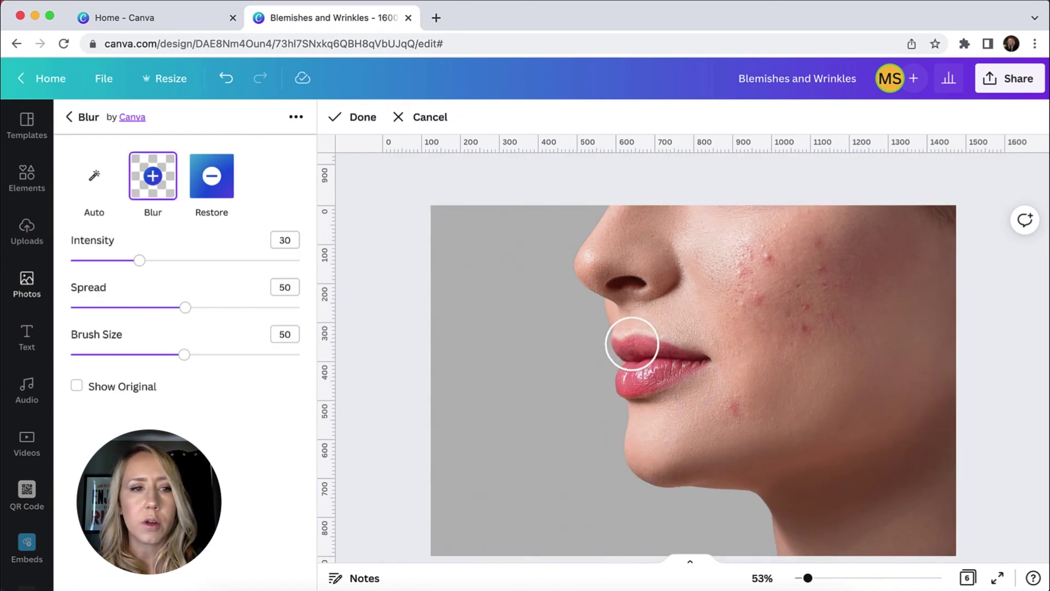
left_click_drag(711, 421, 799, 382)
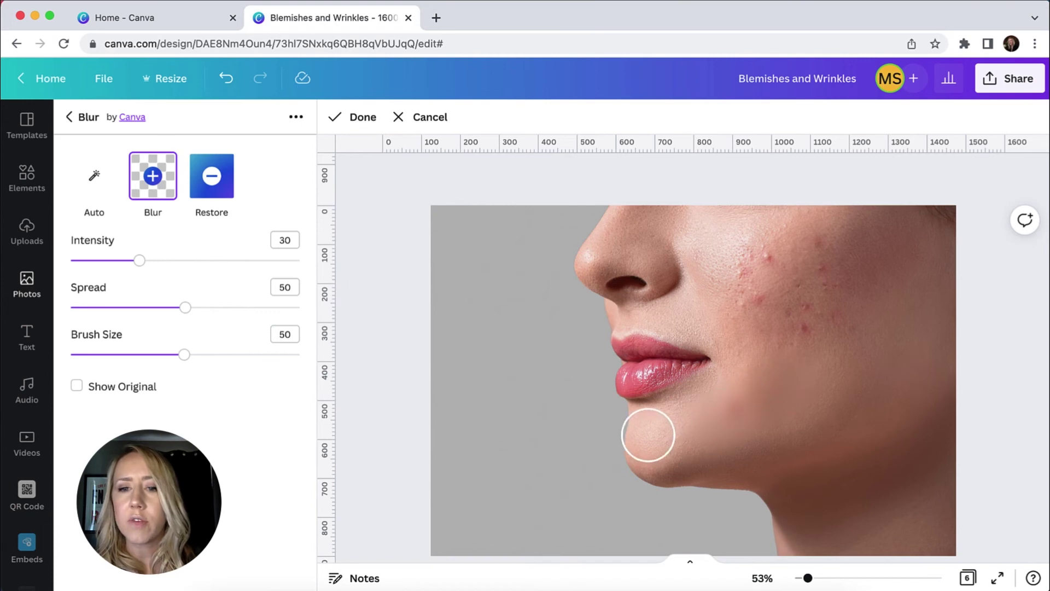
mouse_move(759, 330)
left_mouse_down()
mouse_move(749, 261)
mouse_move(834, 249)
mouse_move(769, 289)
mouse_move(775, 329)
mouse_move(808, 330)
mouse_move(849, 287)
mouse_move(861, 311)
mouse_move(825, 354)
left_mouse_up()
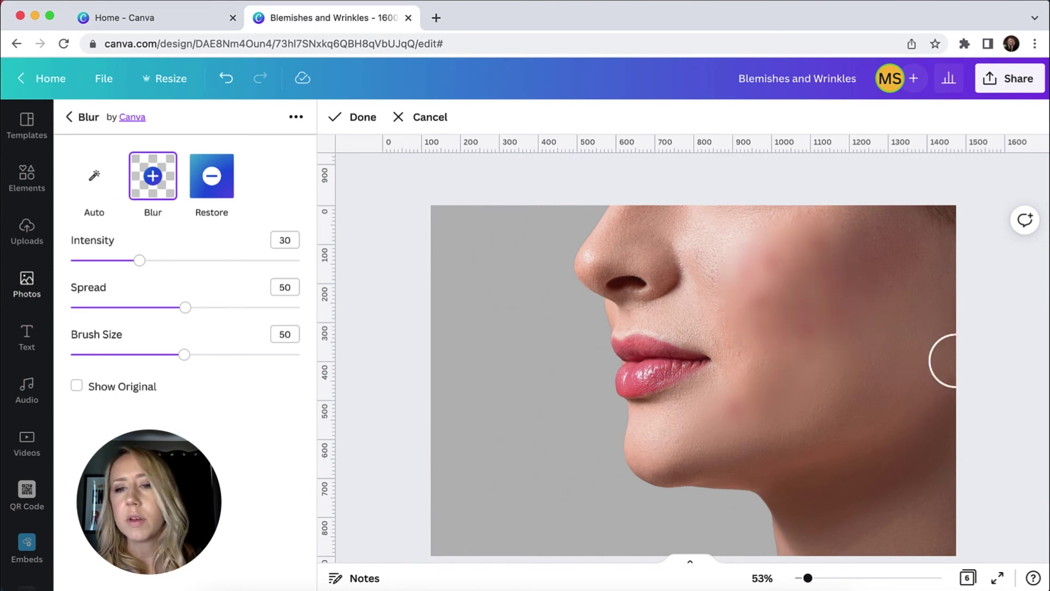
scroll(793, 314, "down", 1)
mouse_move(738, 275)
left_mouse_down()
mouse_move(745, 242)
mouse_move(777, 230)
mouse_move(870, 221)
left_mouse_up()
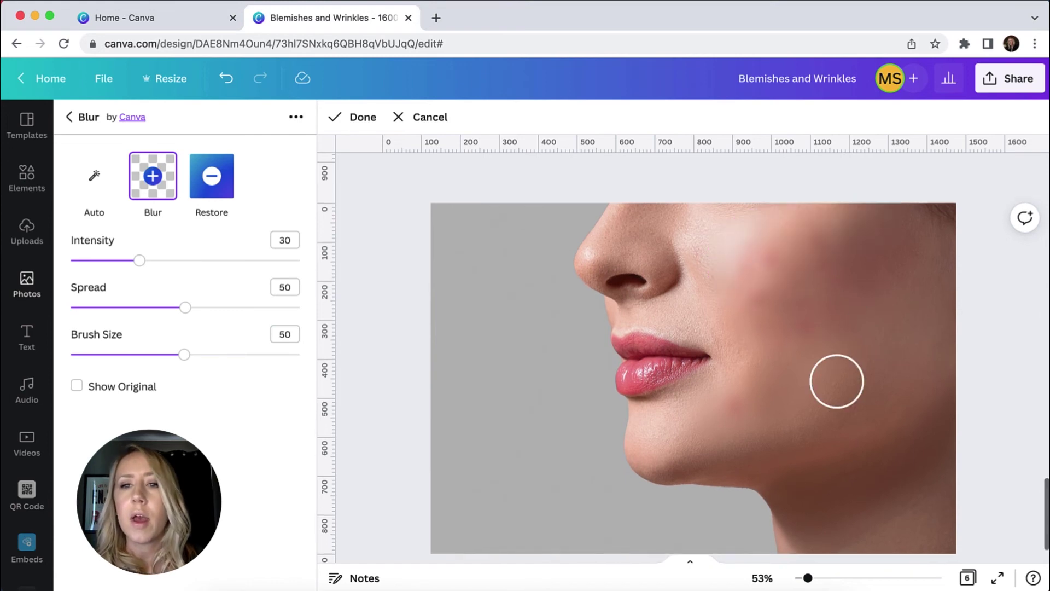
scroll(802, 387, "up", 1)
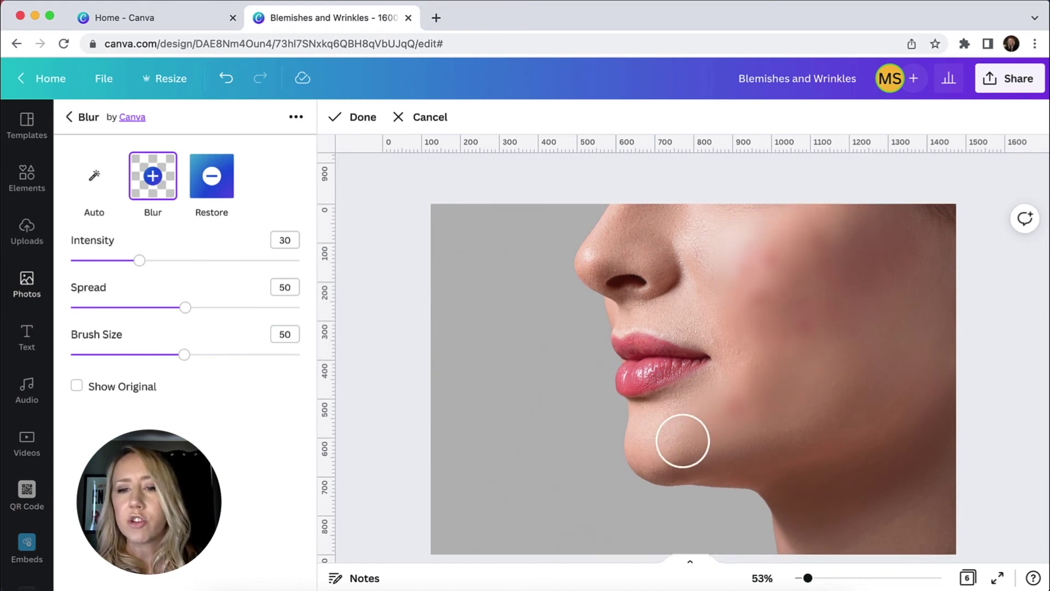
left_click_drag(668, 438, 759, 424)
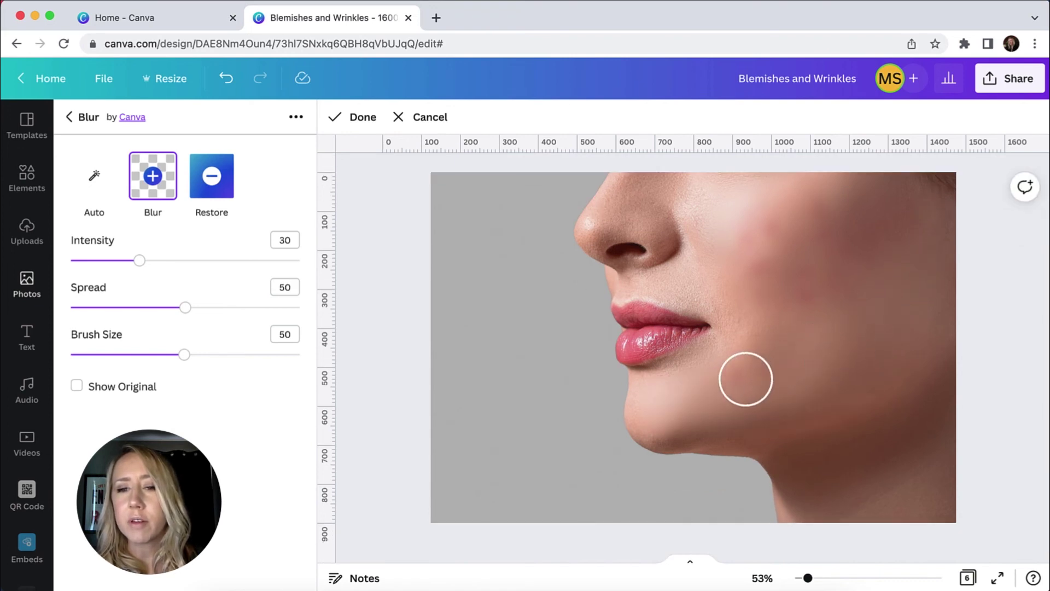
mouse_move(697, 375)
left_mouse_down()
mouse_move(741, 359)
mouse_move(755, 322)
left_mouse_up()
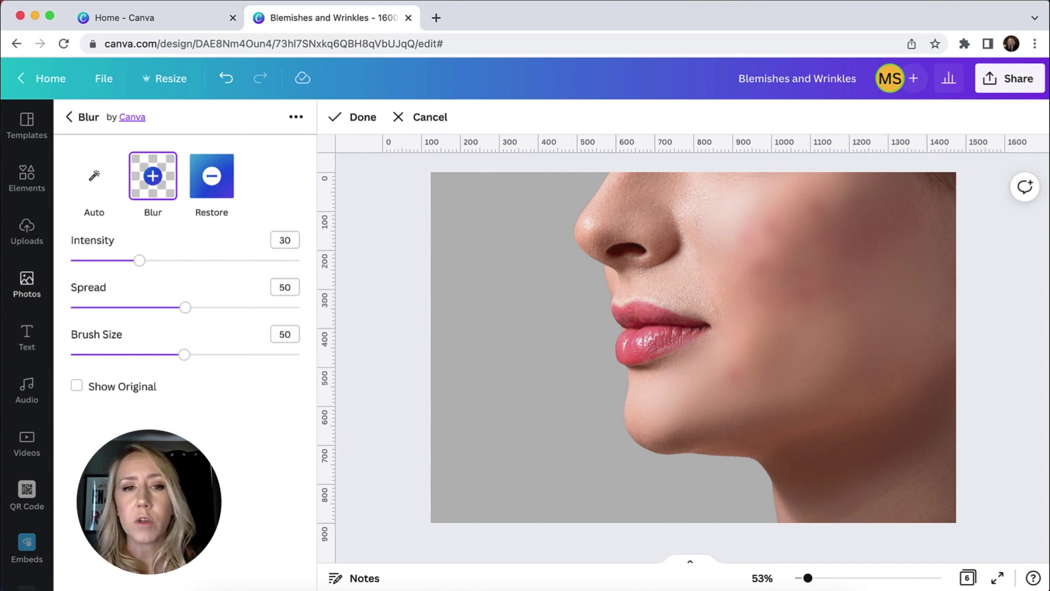
left_click(349, 119)
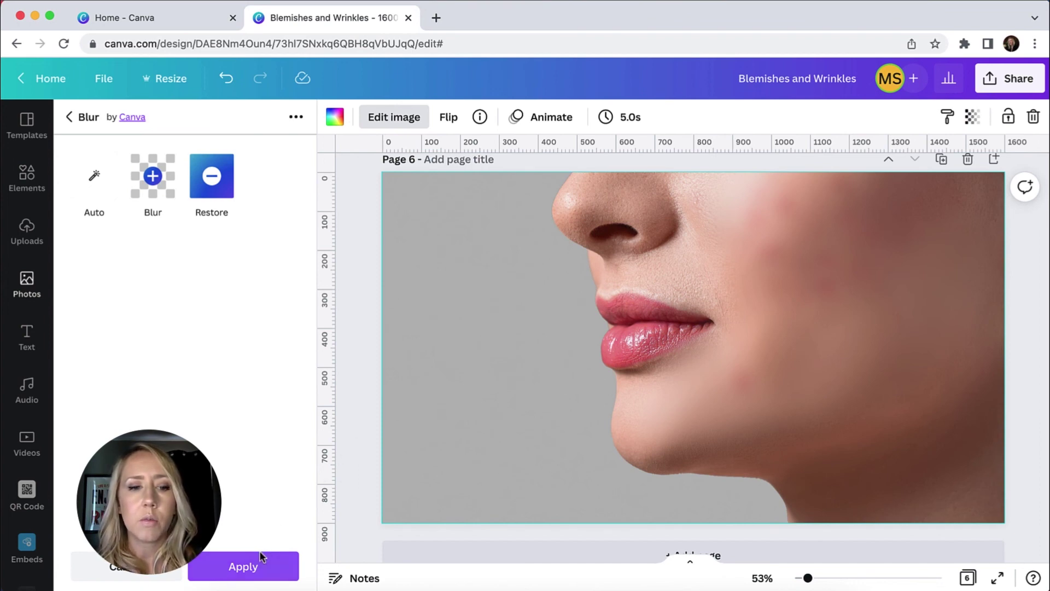
- Apply the blur retouch to the Page 6 acne close-up
left_click(252, 572)
scroll(663, 390, "up", 6)
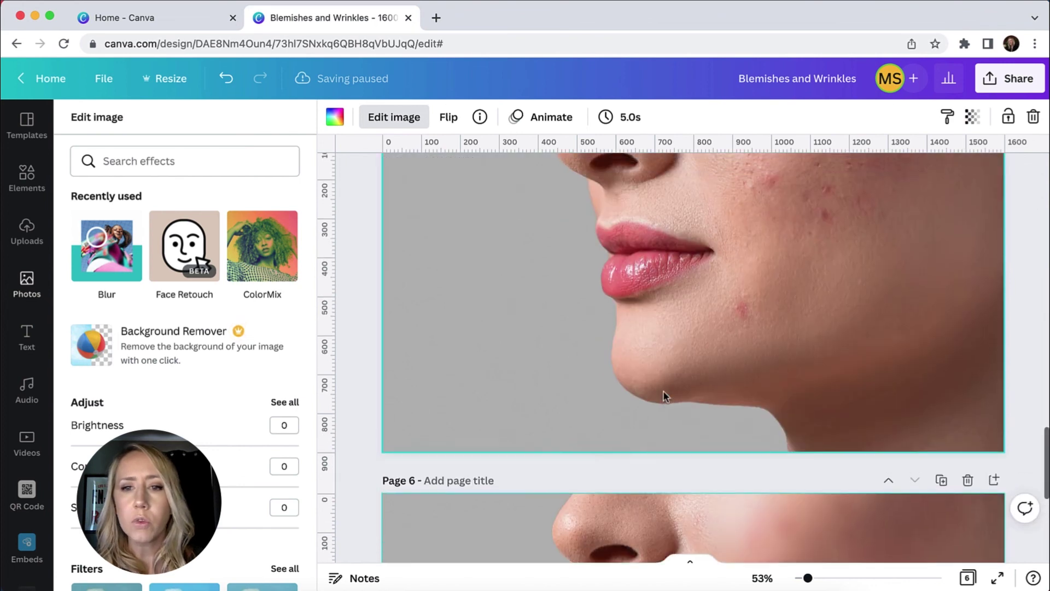
scroll(663, 390, "down", 5)
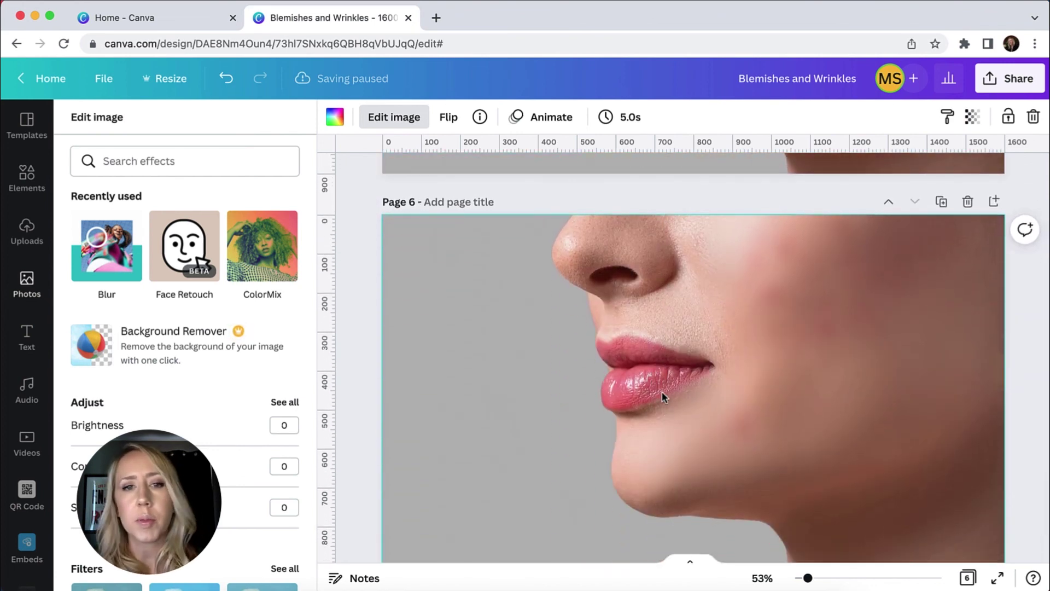
- Review the earlier pages, comparing the retouched Page 1 portrait with its unretouched Page 2 copy
scroll(662, 390, "up", 6)
scroll(662, 391, "up", 8)
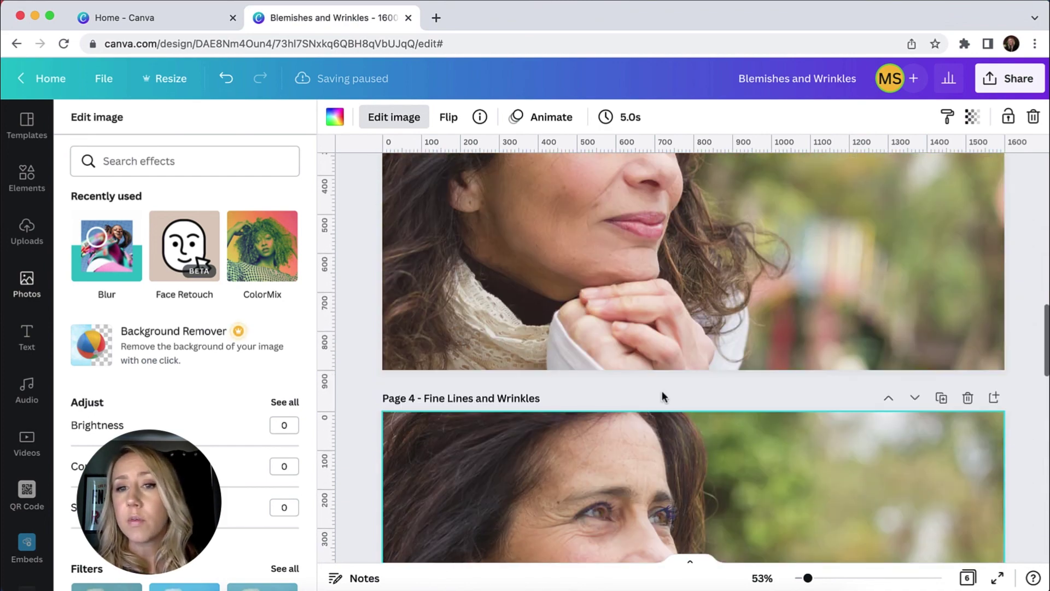
scroll(662, 392, "up", 15)
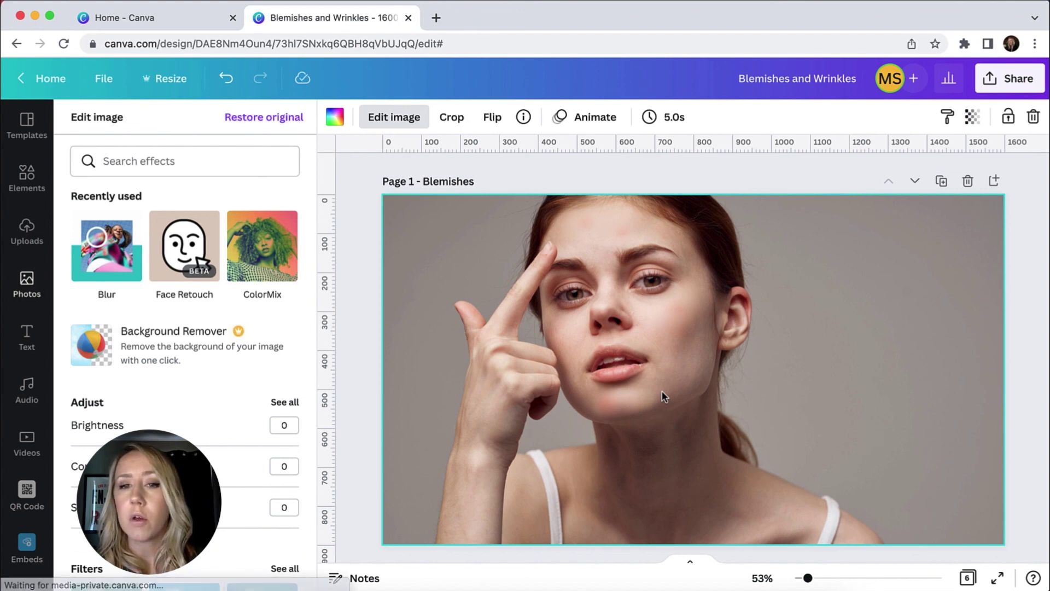
scroll(662, 390, "down", 5)
scroll(662, 395, "down", 1)
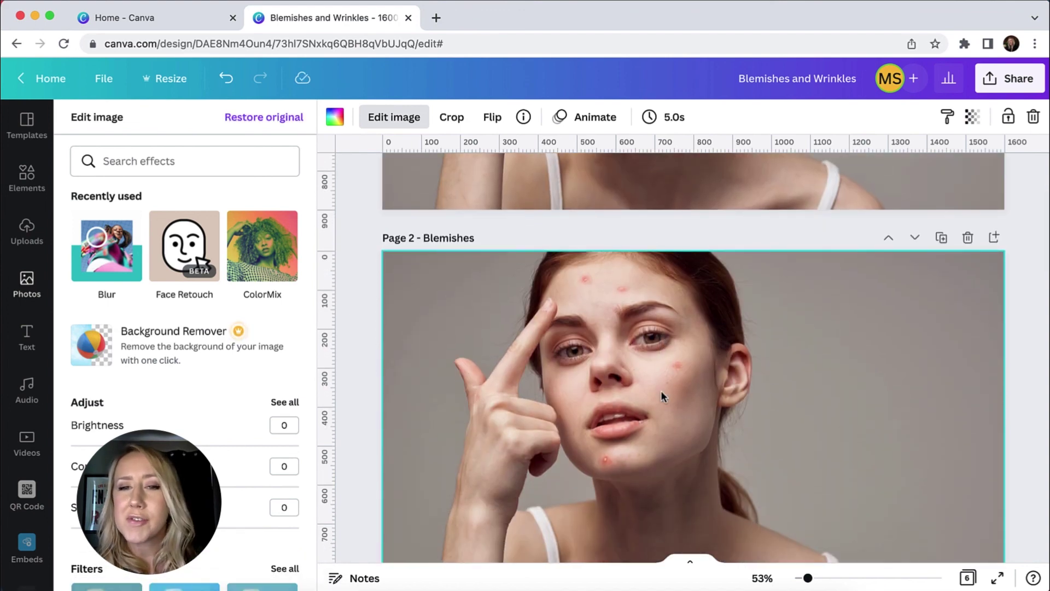